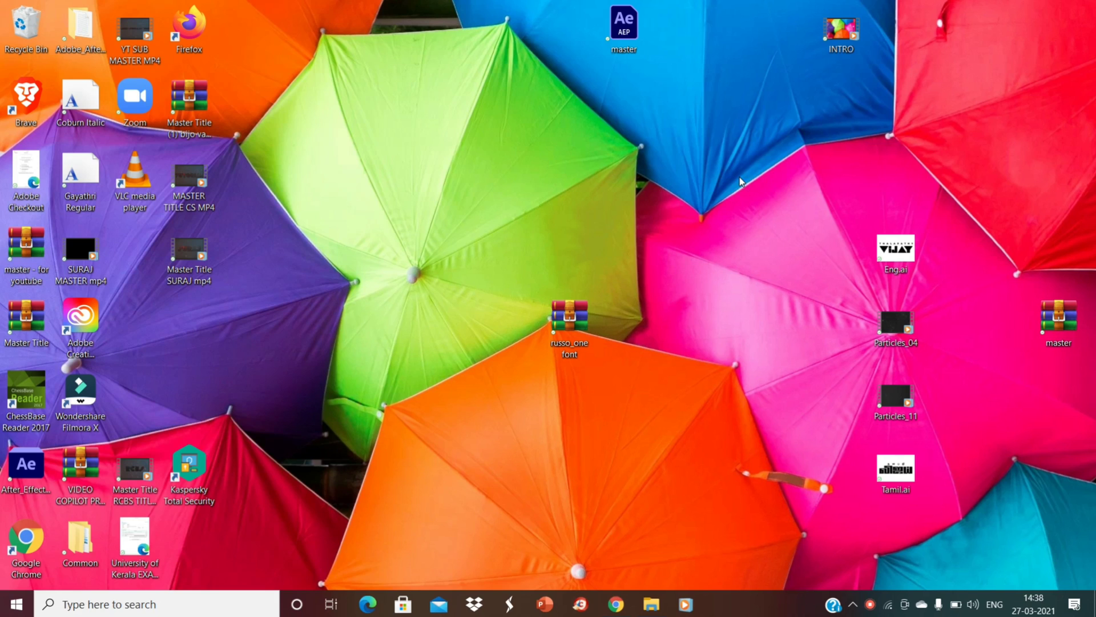
# Skip the ad, download Master Title.rar from MediaFire and save it to the Desktop.
pyautogui.click(615, 604)
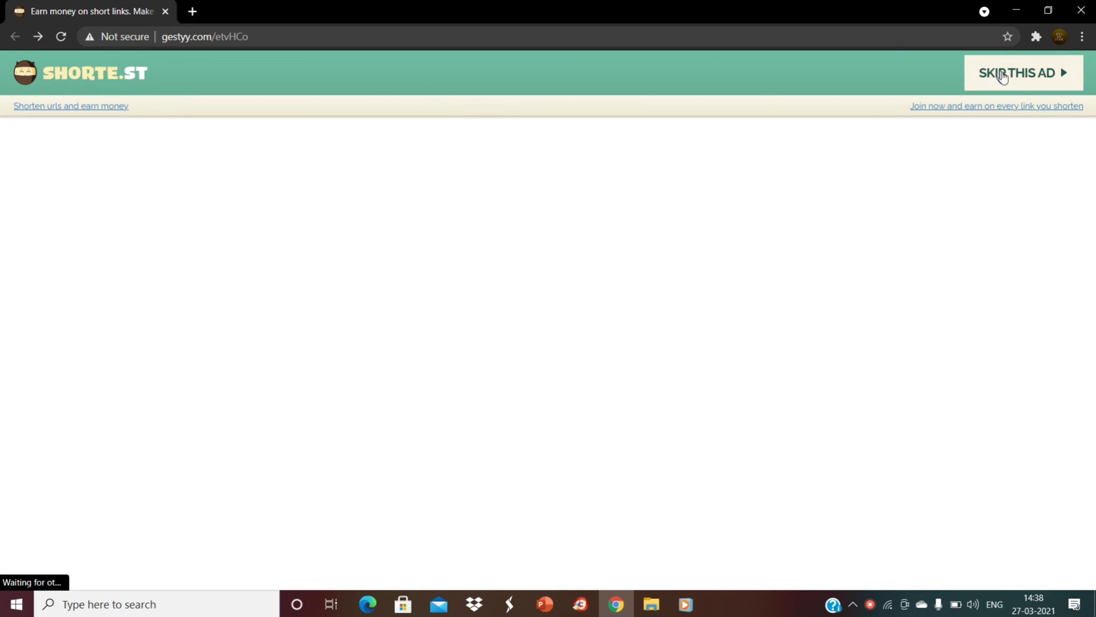
pyautogui.click(1009, 79)
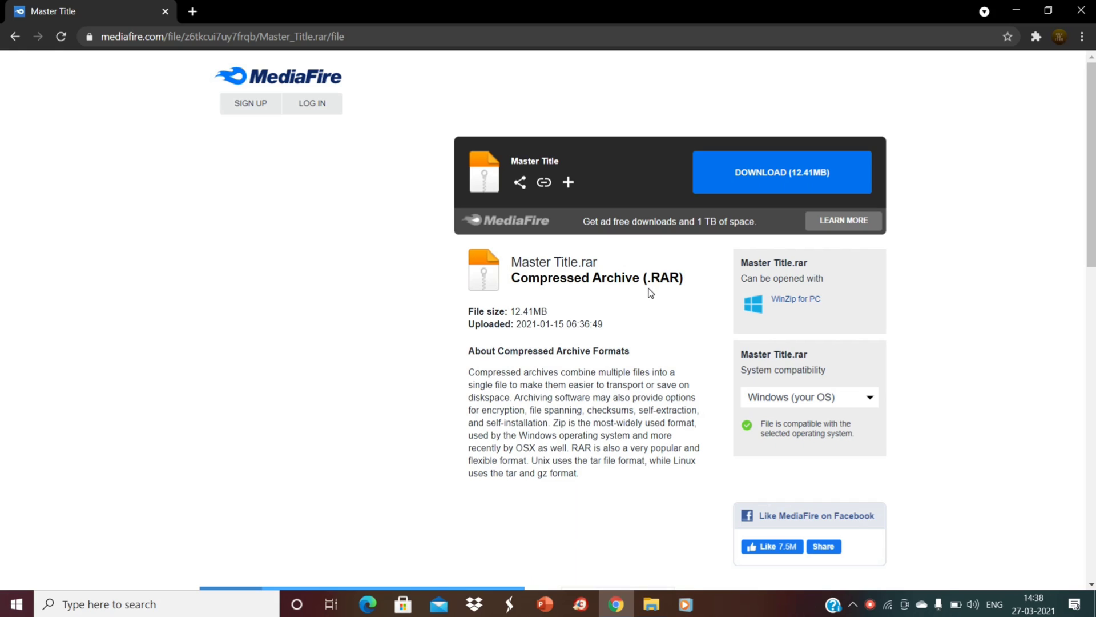
pyautogui.click(743, 175)
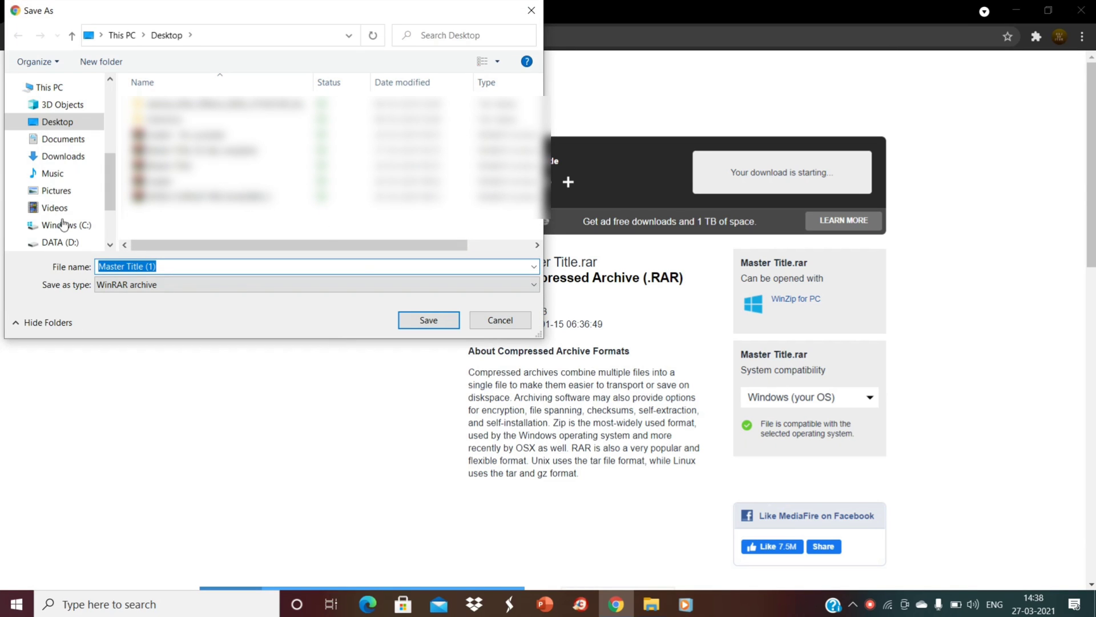
pyautogui.click(427, 320)
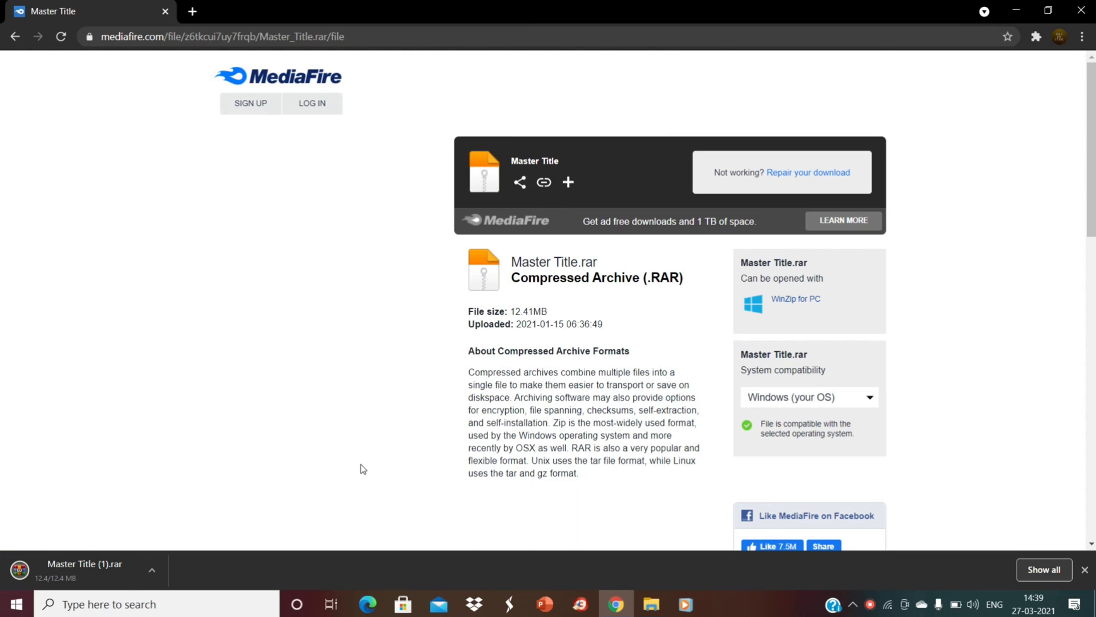
# Browse the downloaded archive down into Master Title > master > (Footage).
pyautogui.click(74, 571)
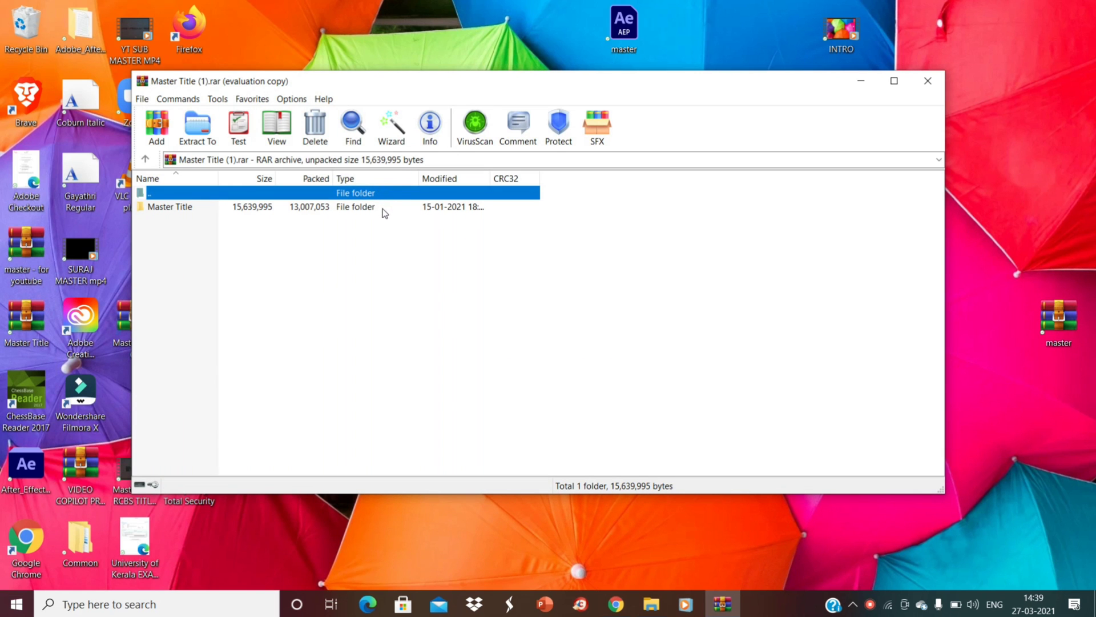
pyautogui.click(382, 212)
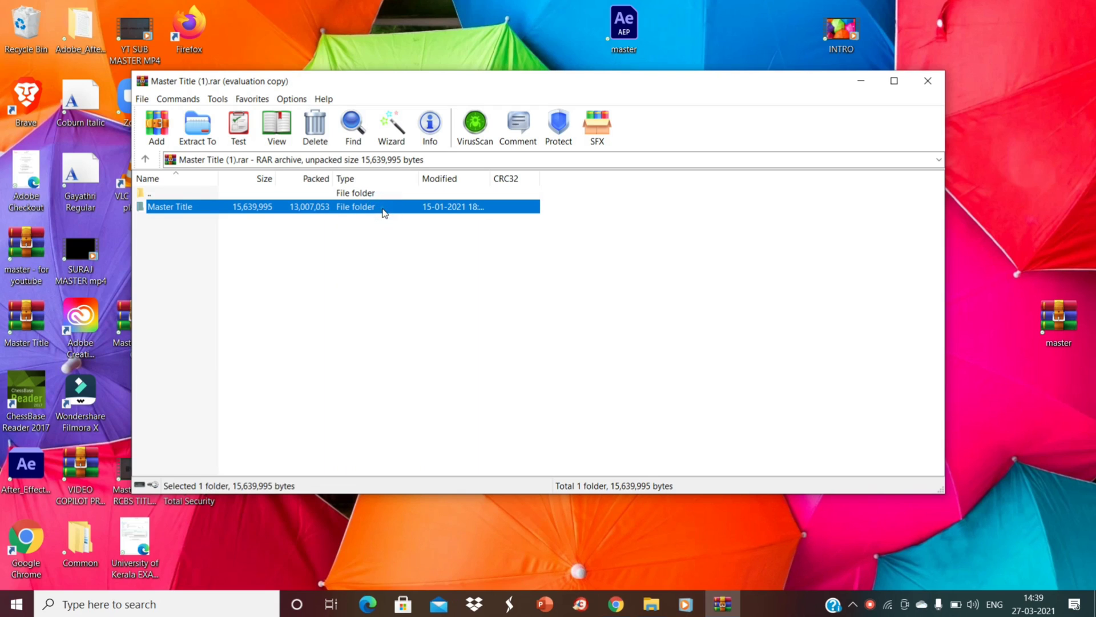
pyautogui.doubleClick(383, 212)
pyautogui.doubleClick(272, 206)
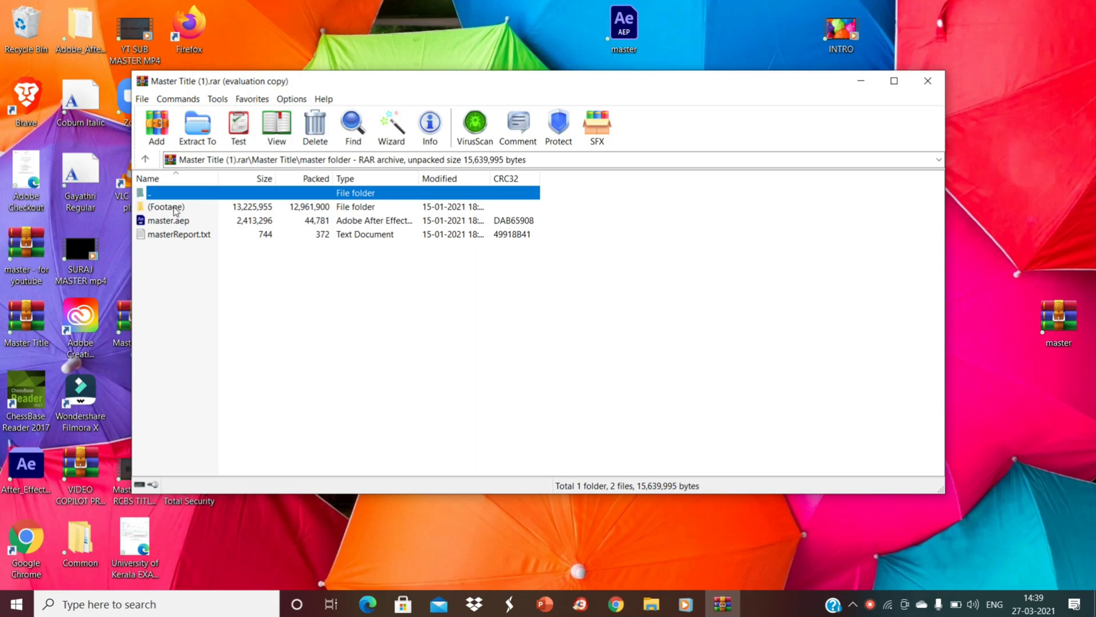
pyautogui.doubleClick(176, 208)
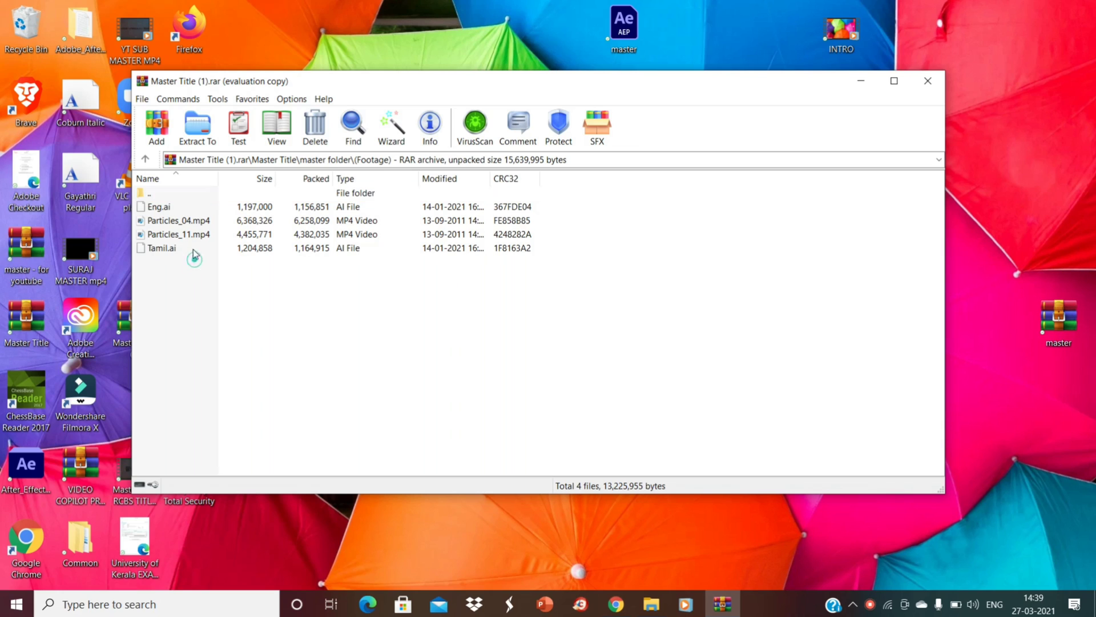
# Put Eng.ai, Particles_04, Particles_11 and Tamil.ai on the desktop and return to the master folder.
pyautogui.moveTo(196, 261)
pyautogui.mouseDown()
pyautogui.moveTo(195, 210)
pyautogui.moveTo(103, 284)
pyautogui.mouseUp()
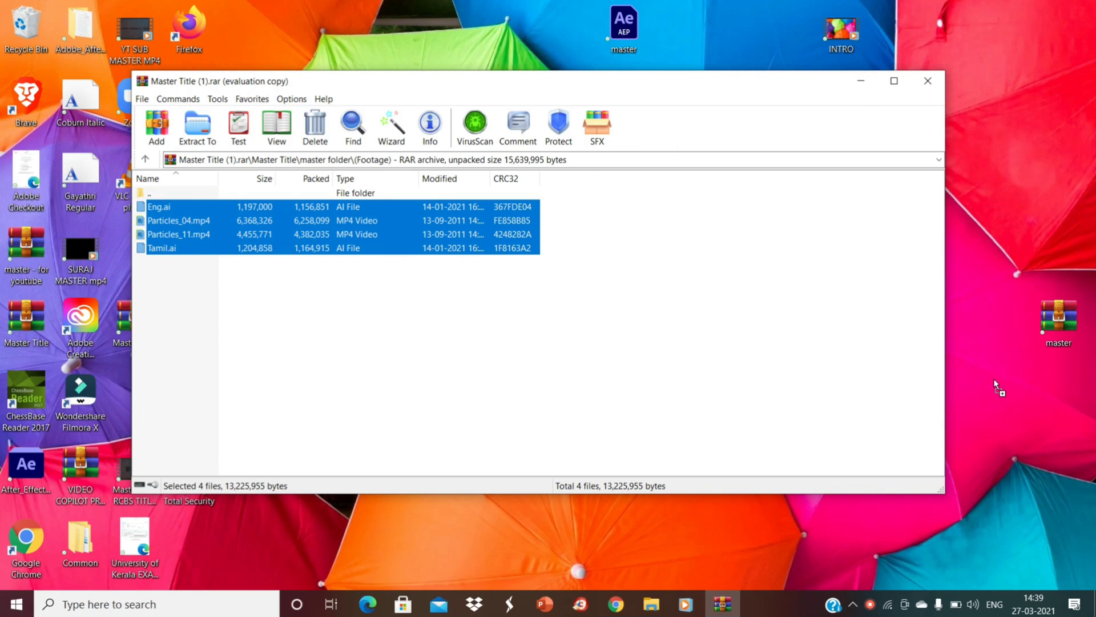
pyautogui.click(144, 160)
pyautogui.click(211, 221)
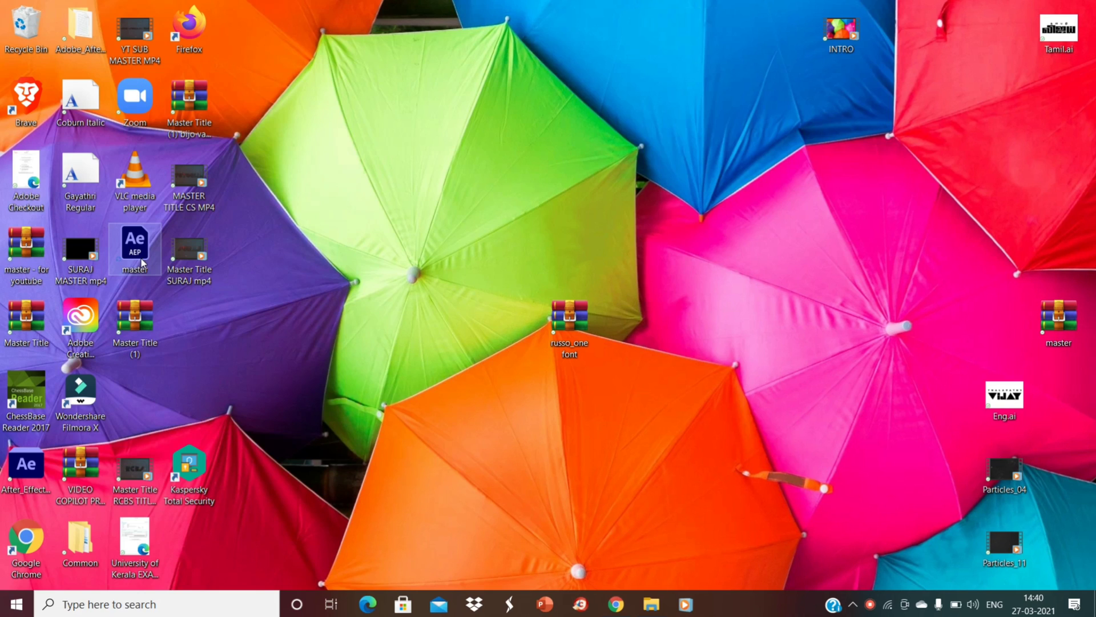
# Load master.aep and import Particles_04.mp4 and Particles_11.mp4 from the desktop as multiple files.
pyautogui.doubleClick(136, 248)
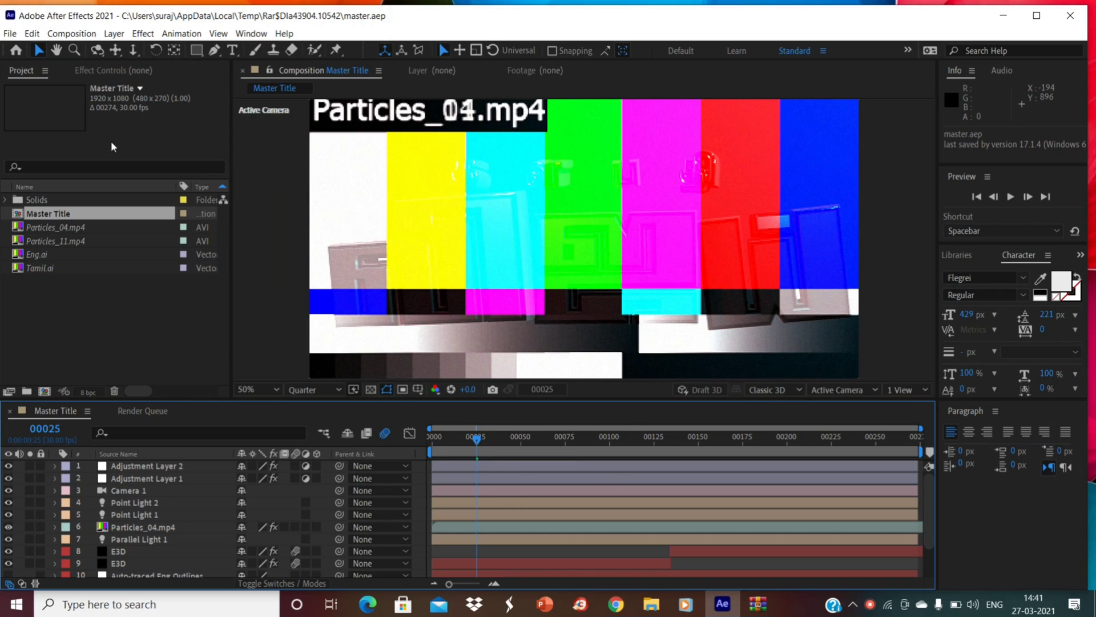
pyautogui.rightClick(80, 303)
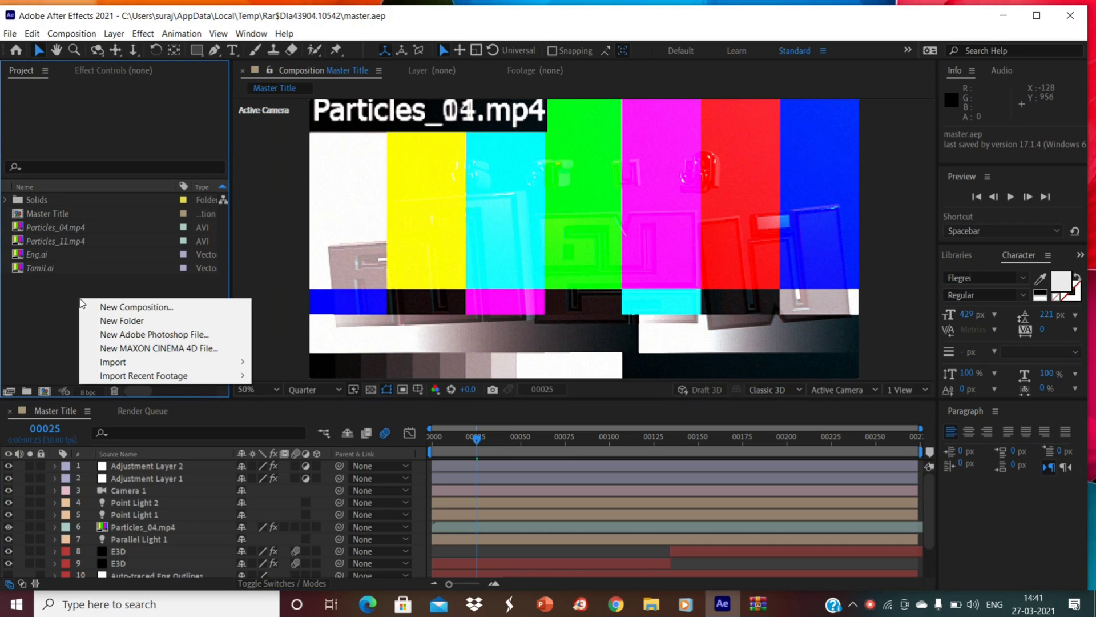
pyautogui.moveTo(163, 361)
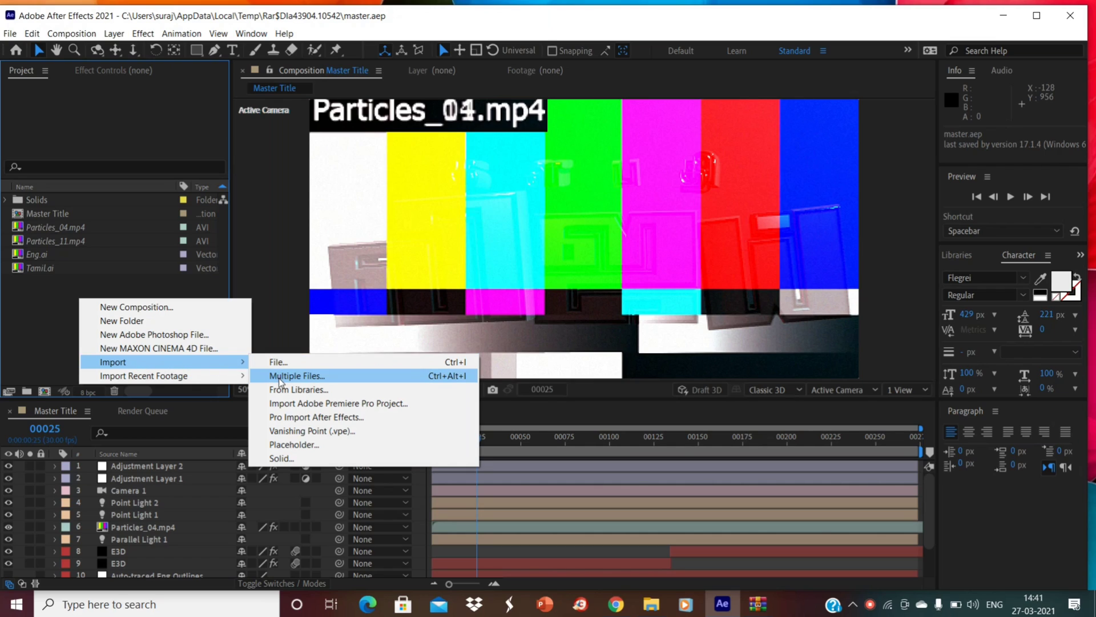
pyautogui.click(296, 375)
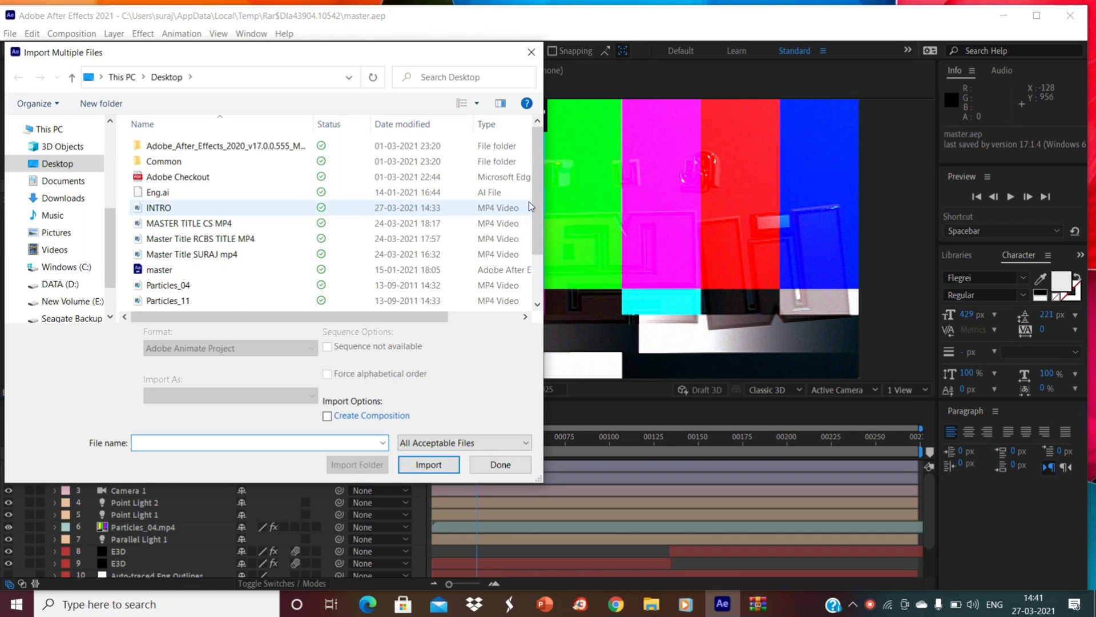
pyautogui.moveTo(538, 151); pyautogui.dragTo(541, 278)
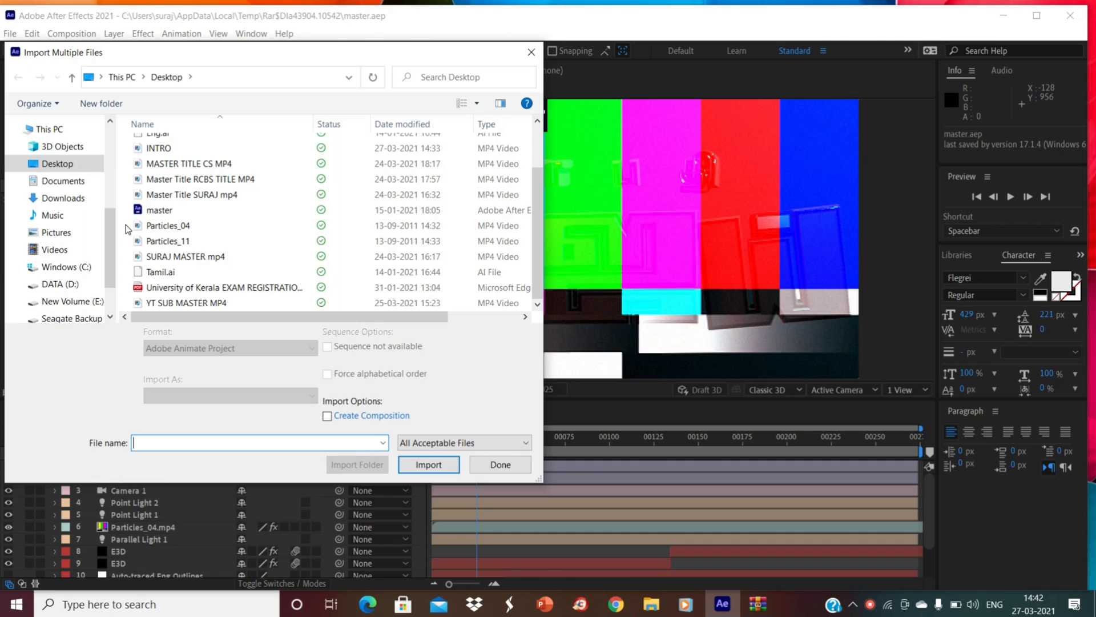
pyautogui.moveTo(127, 228); pyautogui.dragTo(172, 245)
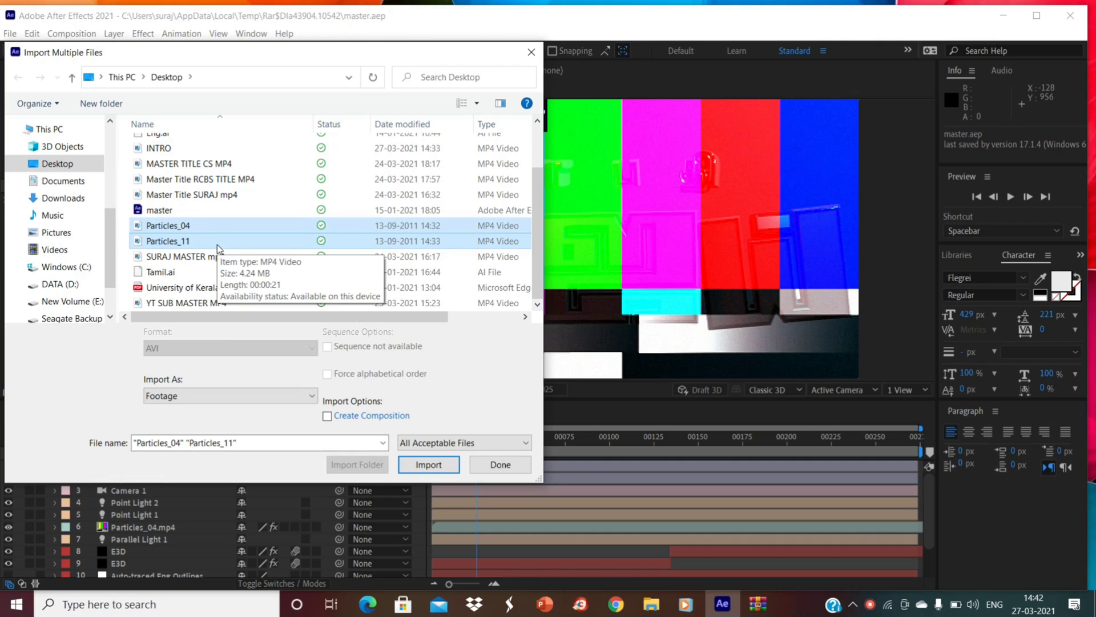
pyautogui.click(428, 464)
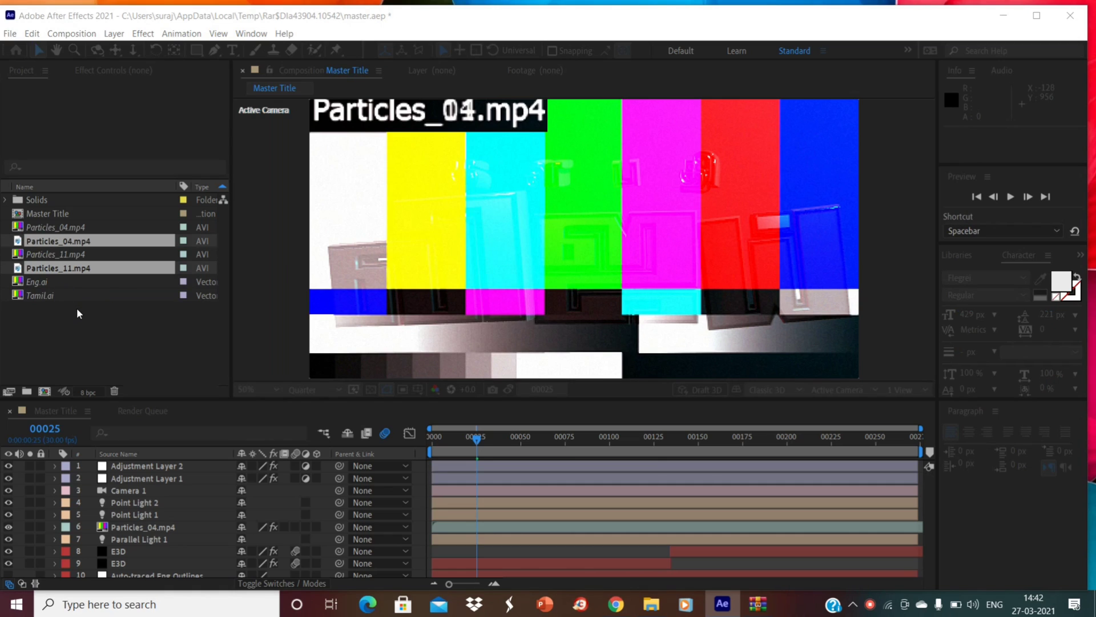
pyautogui.hotkey('ctrl', 'alt', 'i')
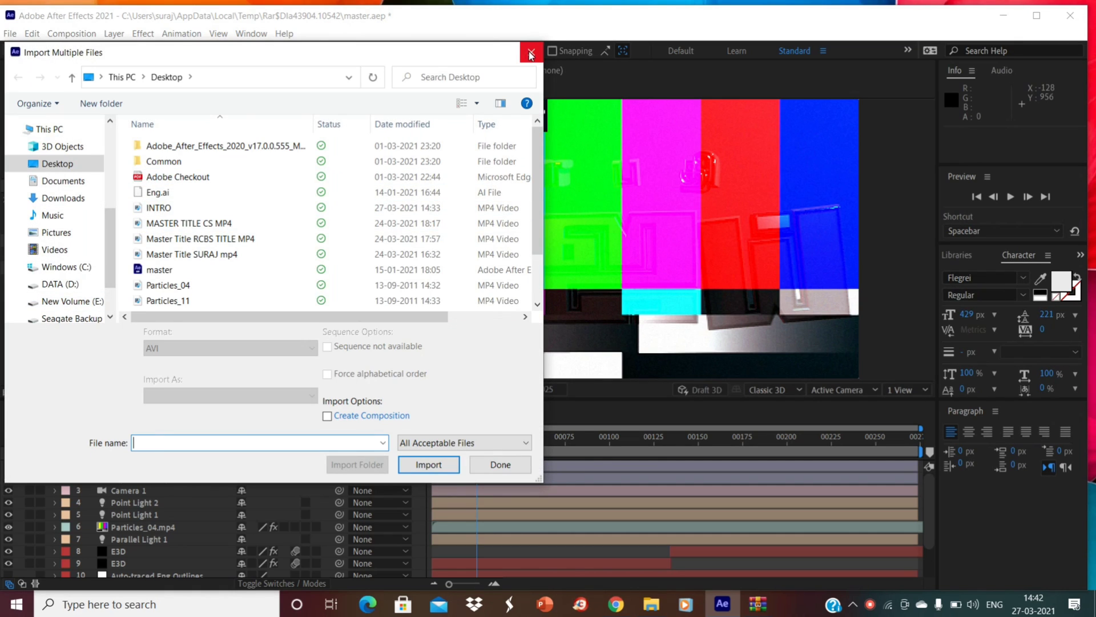
# Return to the first frame and delete the old Particles_04 layer from the composition.
pyautogui.click(531, 51)
pyautogui.click(33, 326)
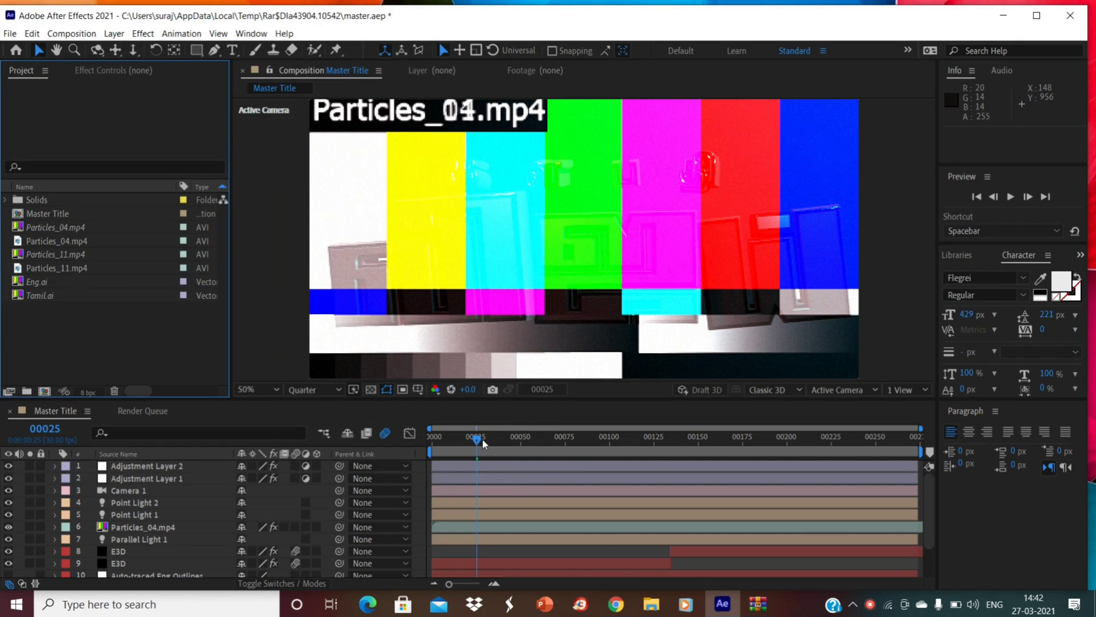
pyautogui.moveTo(478, 439); pyautogui.dragTo(433, 439)
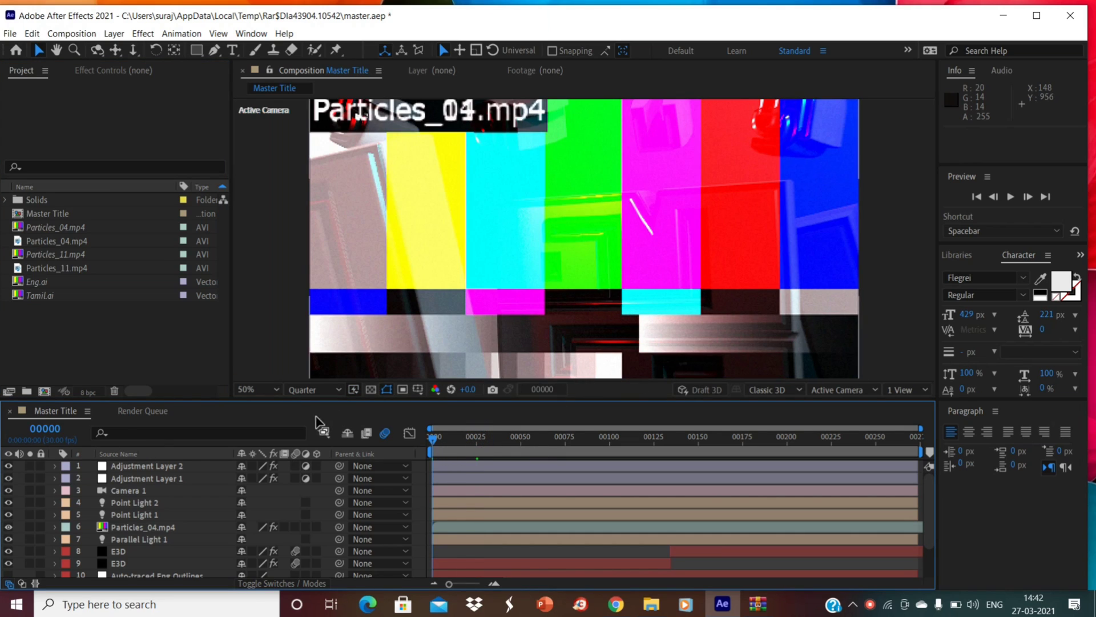
pyautogui.click(137, 527)
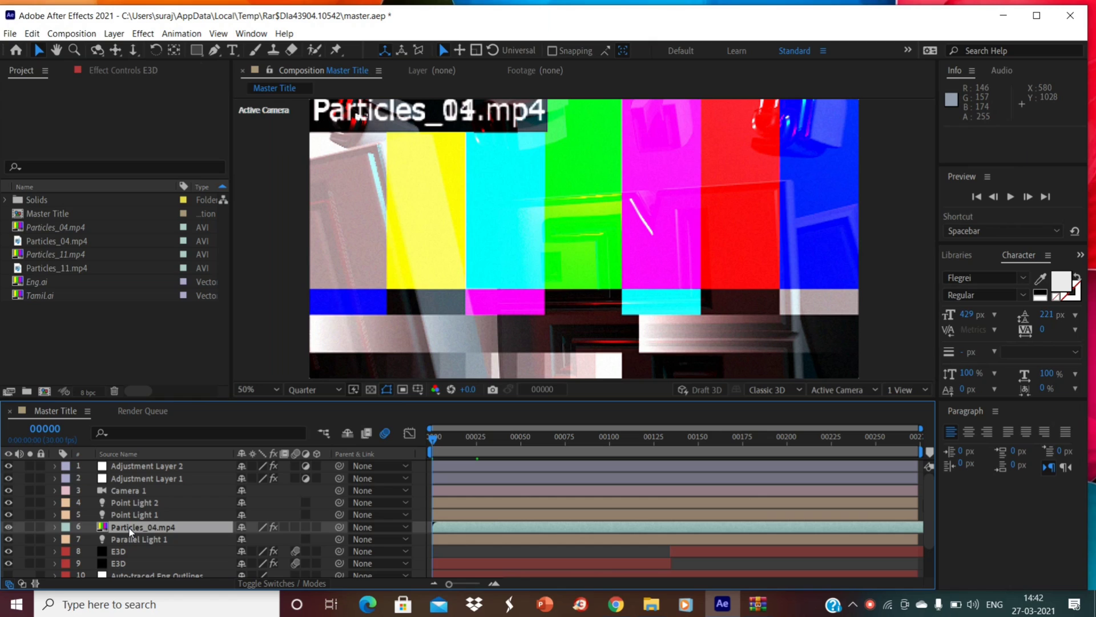
pyautogui.press('Delete')
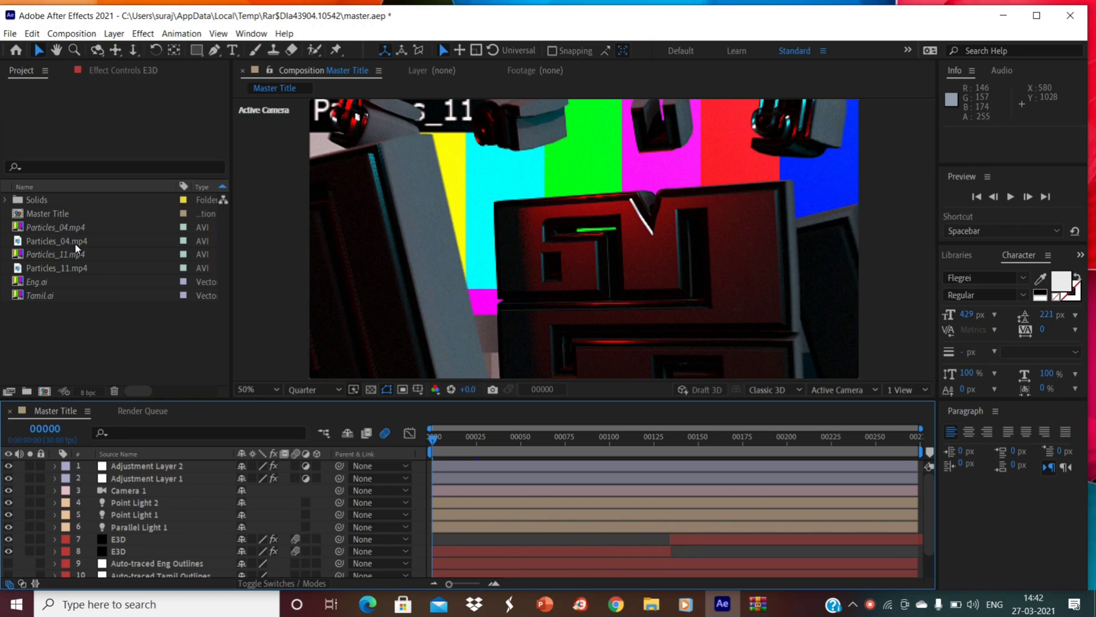
# Add the new Particles_04.mp4 to the comp, scaled to fill the frame, with Screen blending.
pyautogui.click(76, 241)
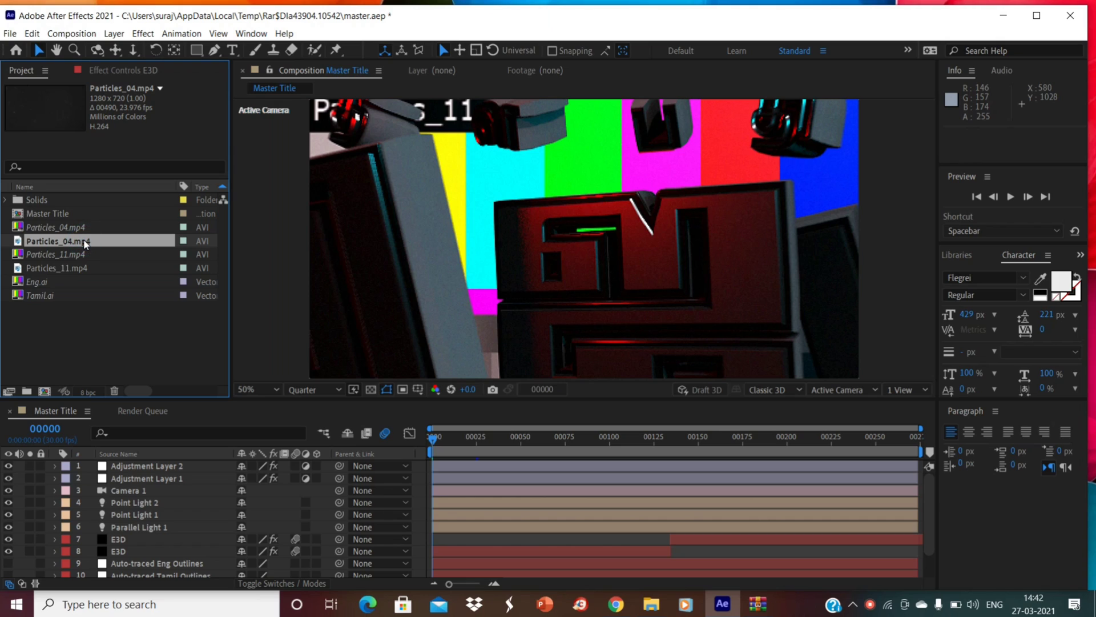
pyautogui.moveTo(83, 239); pyautogui.dragTo(167, 532)
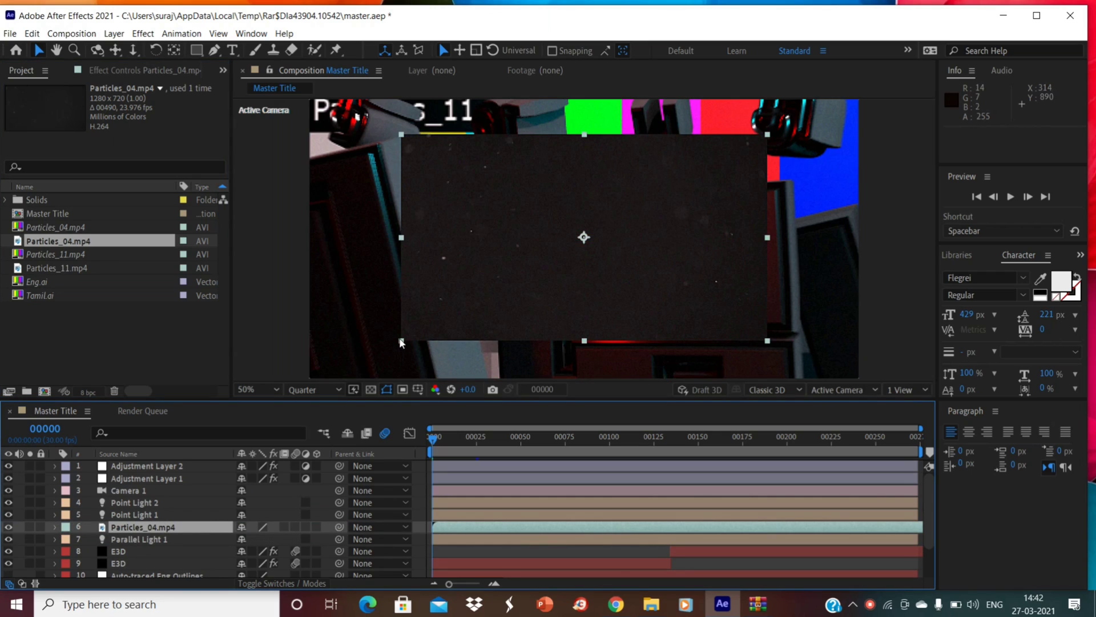
pyautogui.moveTo(402, 343); pyautogui.dragTo(301, 379)
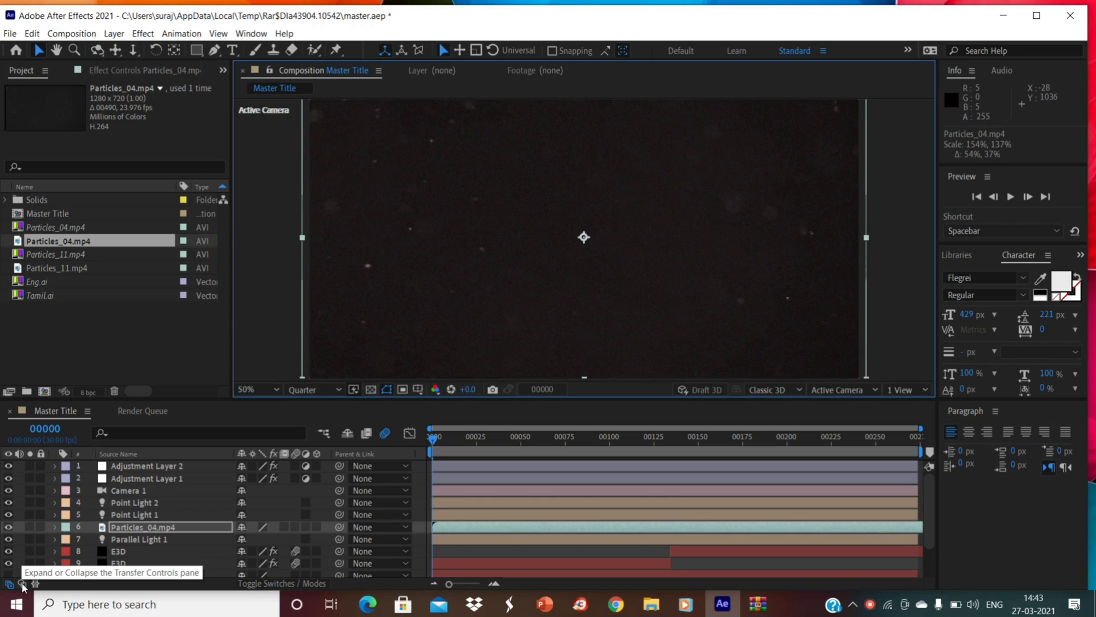
pyautogui.click(24, 585)
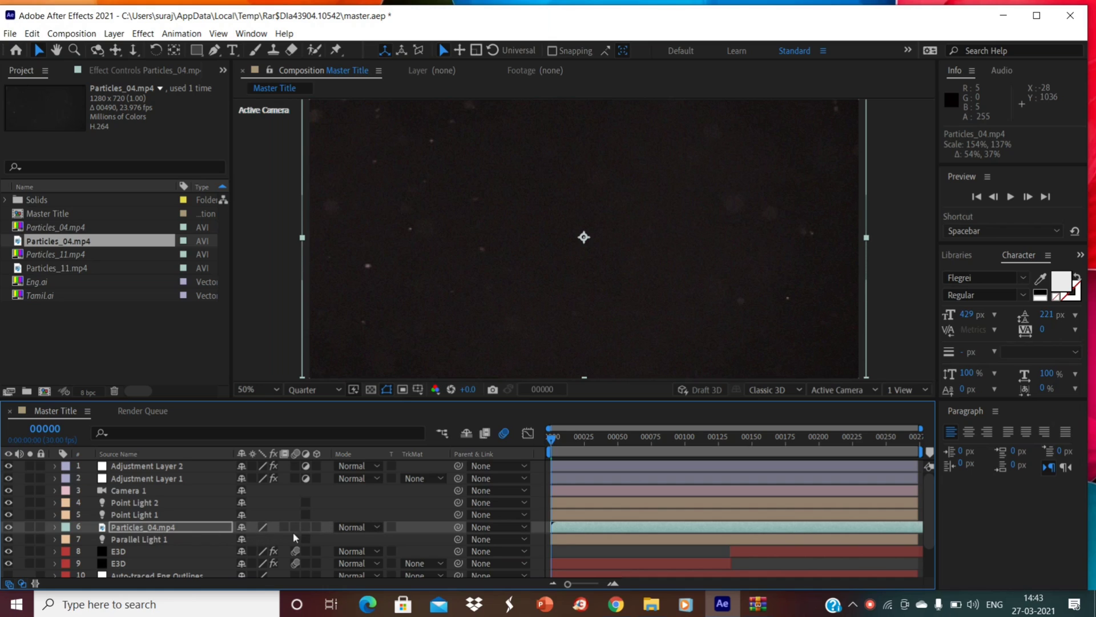
pyautogui.click(359, 527)
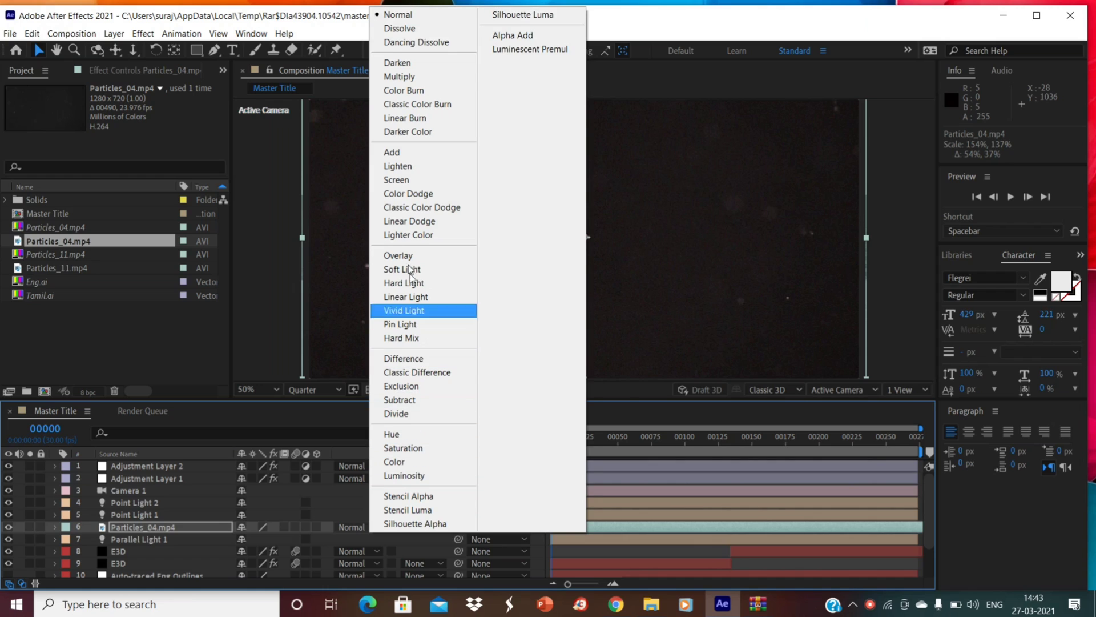
pyautogui.click(400, 181)
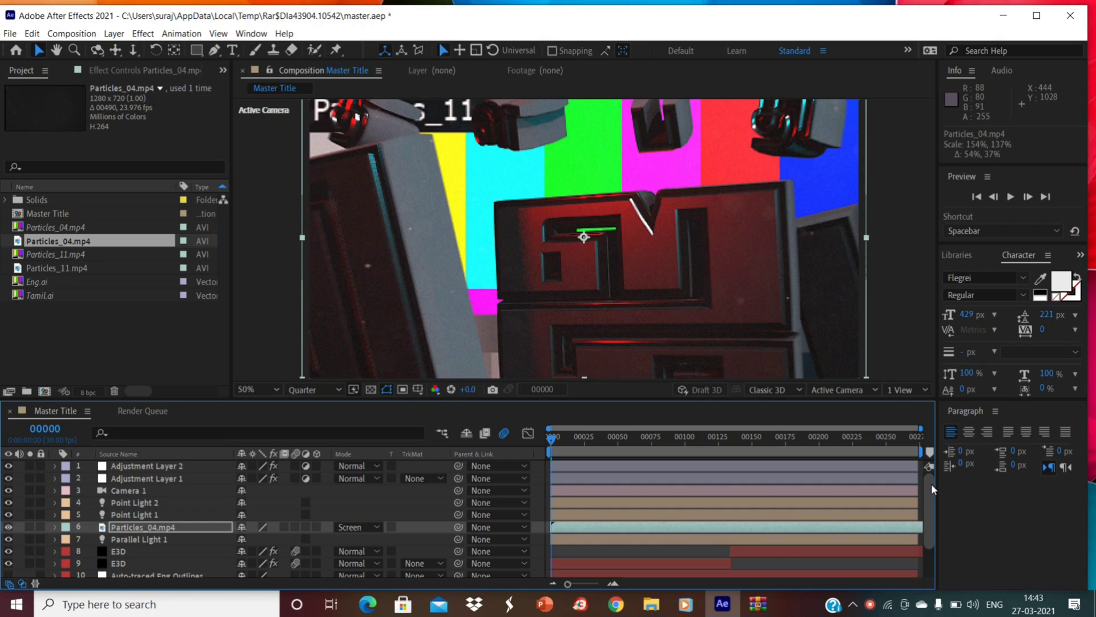
pyautogui.scroll(-3, 933, 489)
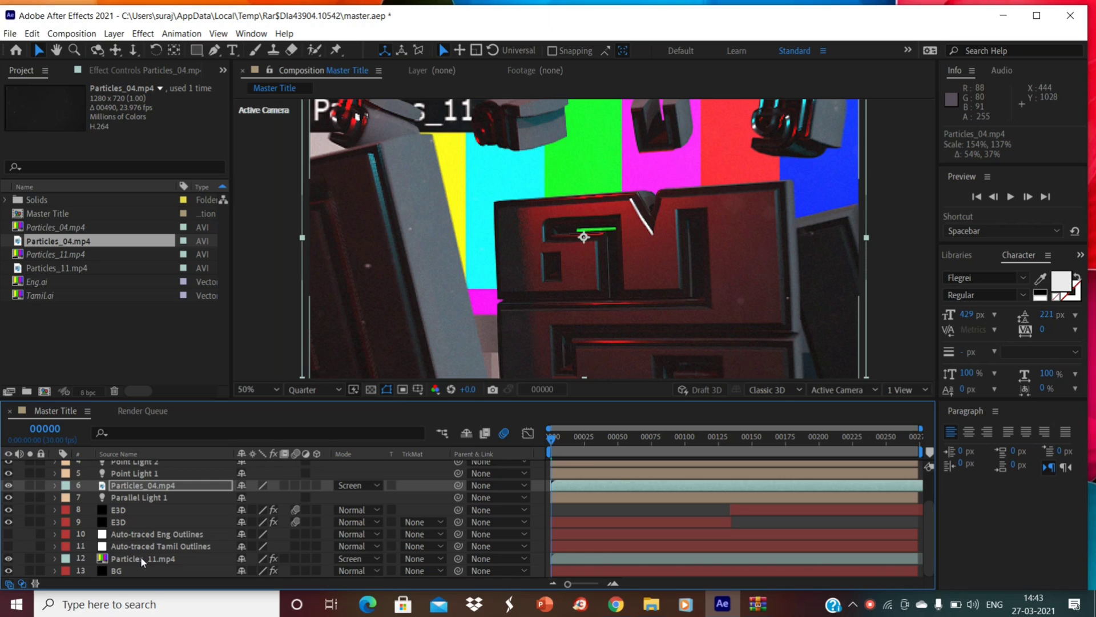
# Delete the Particles_11 layer and add the other Particles_11 clip above BG, enlarged to fill the frame.
pyautogui.click(141, 556)
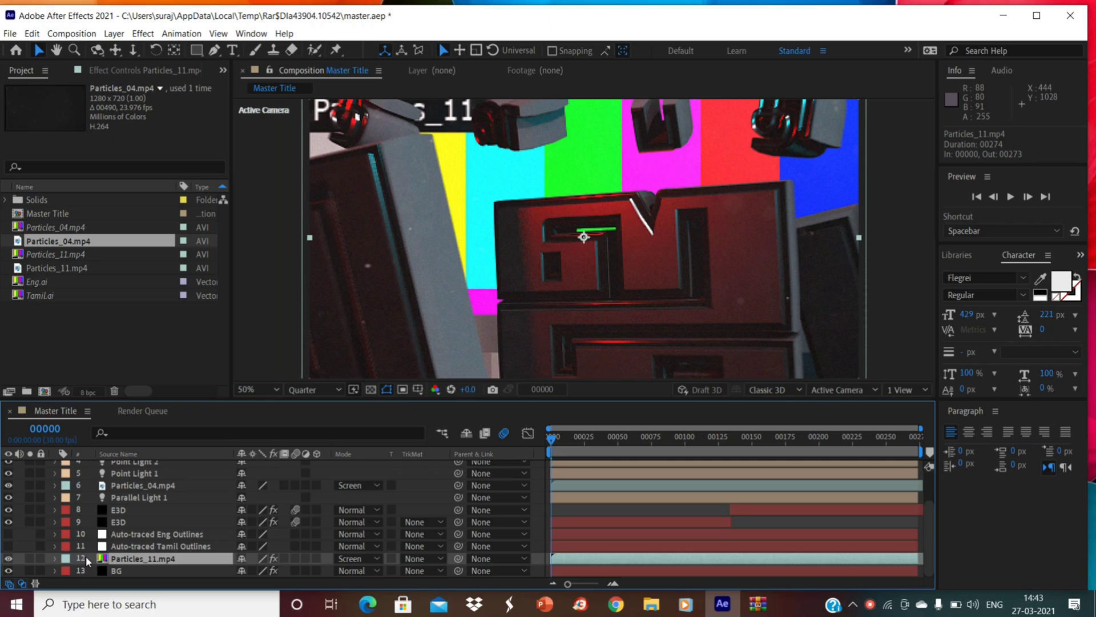
pyautogui.press('Delete')
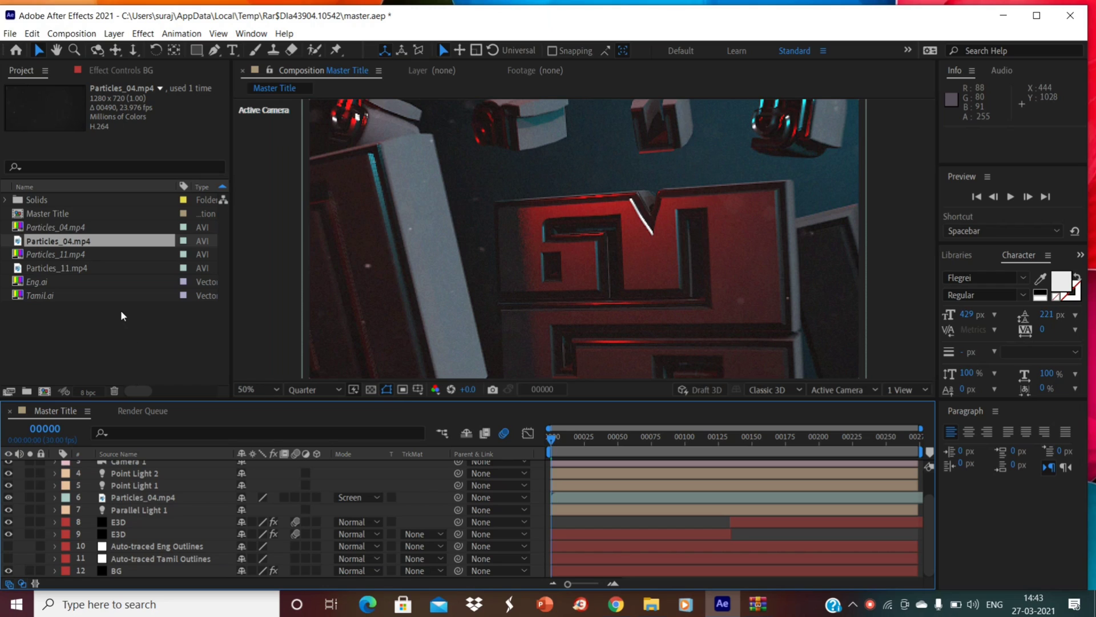
pyautogui.click(82, 267)
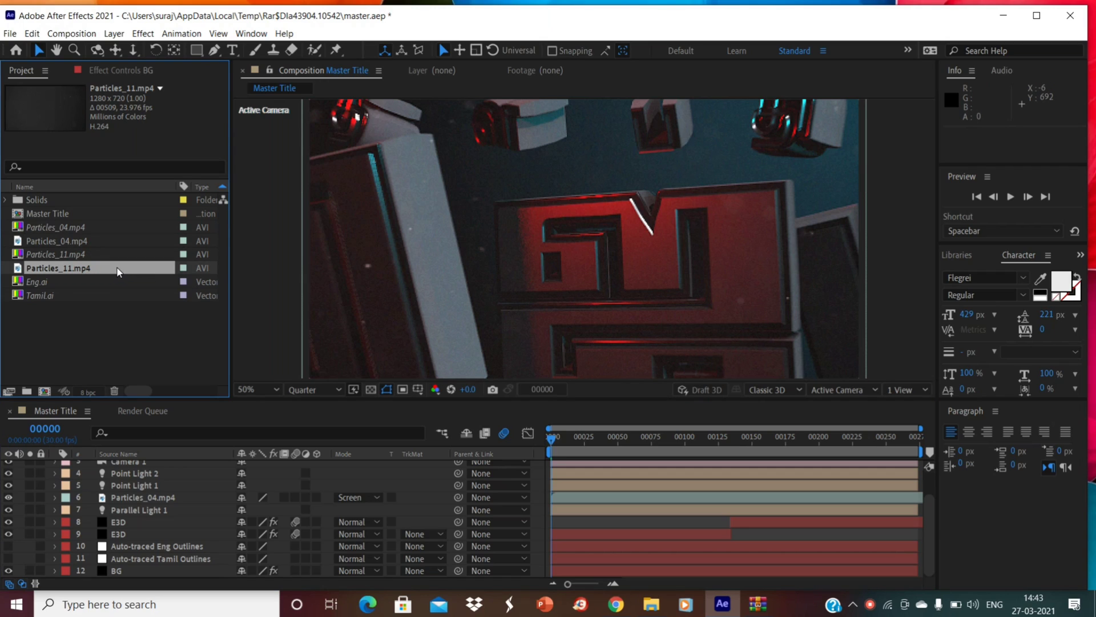
pyautogui.moveTo(118, 270); pyautogui.dragTo(163, 572)
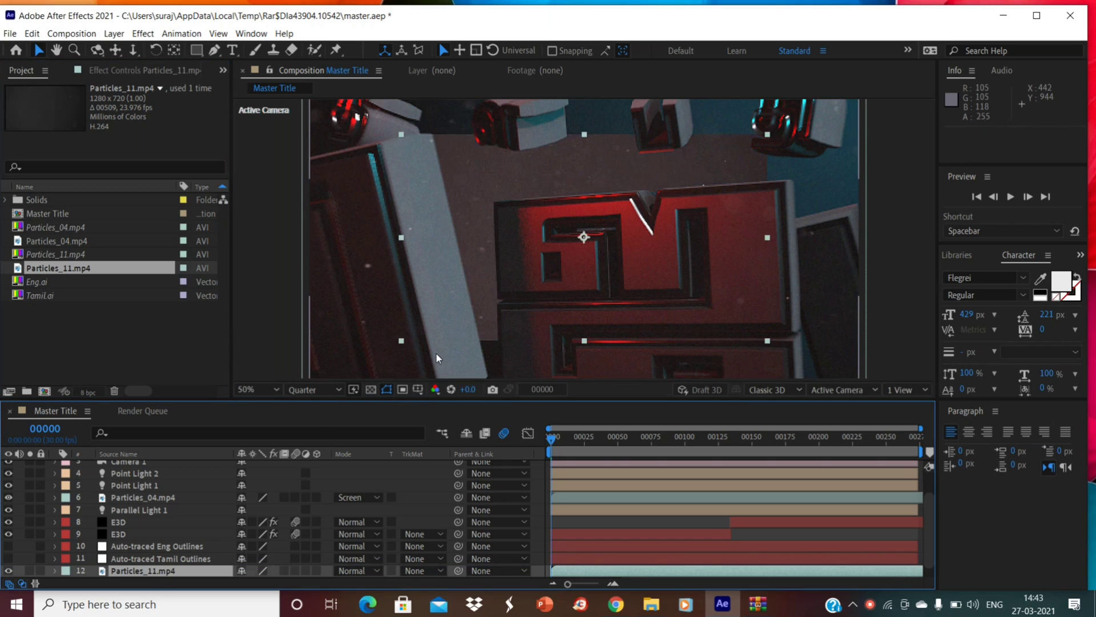
pyautogui.moveTo(401, 341)
pyautogui.mouseDown()
pyautogui.moveTo(353, 348)
pyautogui.moveTo(288, 385)
pyautogui.mouseUp()
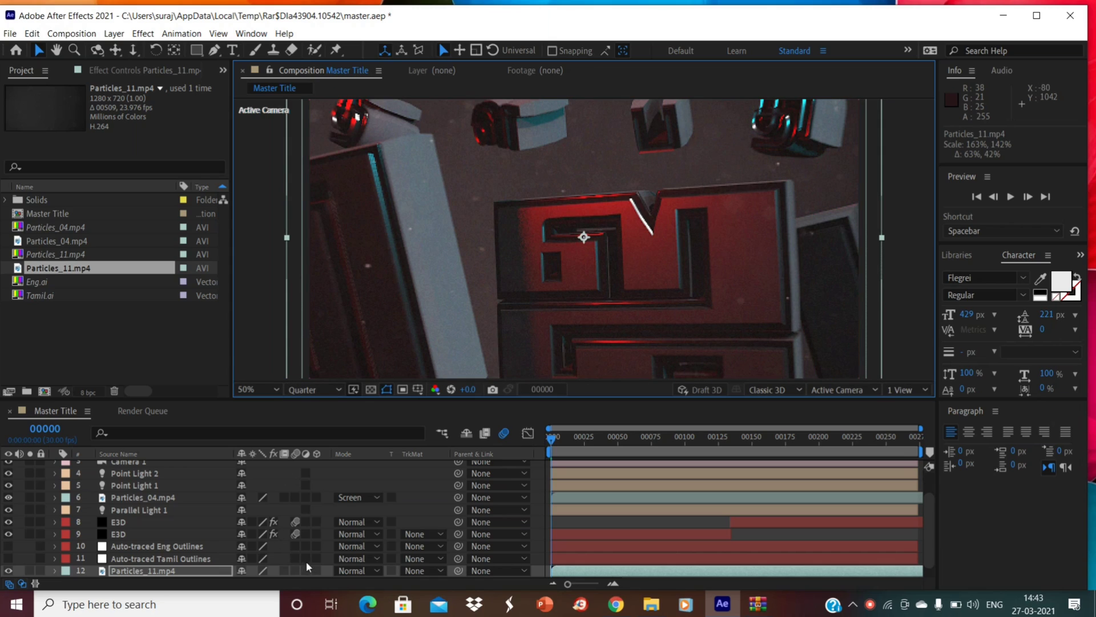
# Blend the new Particles_11 layer in Screen mode and scrub later to check the title.
pyautogui.click(371, 573)
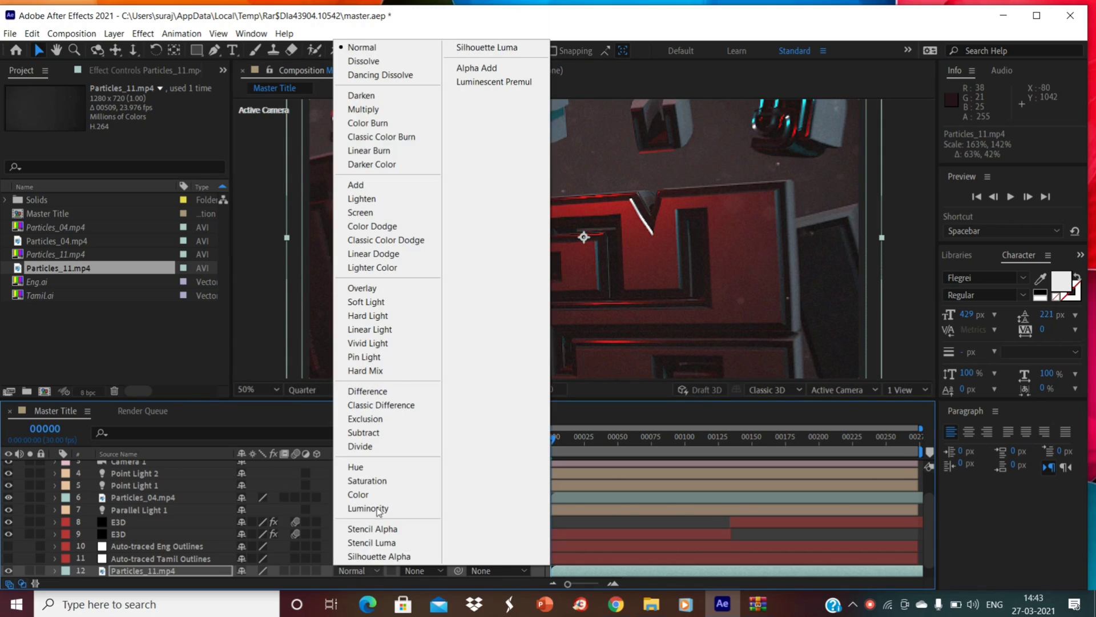
pyautogui.click(380, 216)
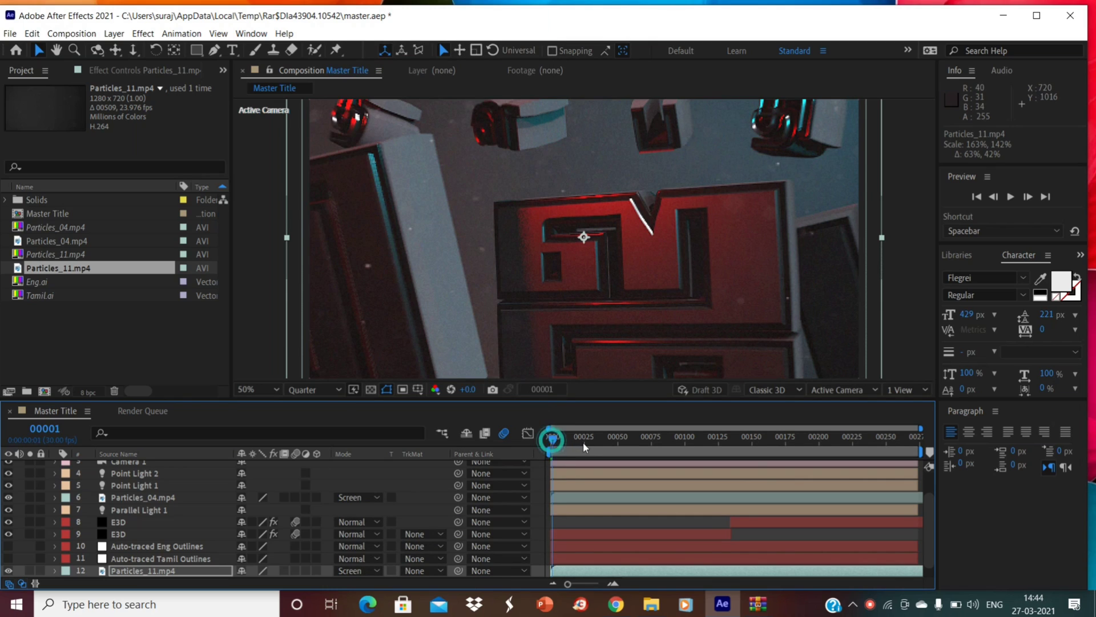
pyautogui.moveTo(553, 438); pyautogui.dragTo(653, 438)
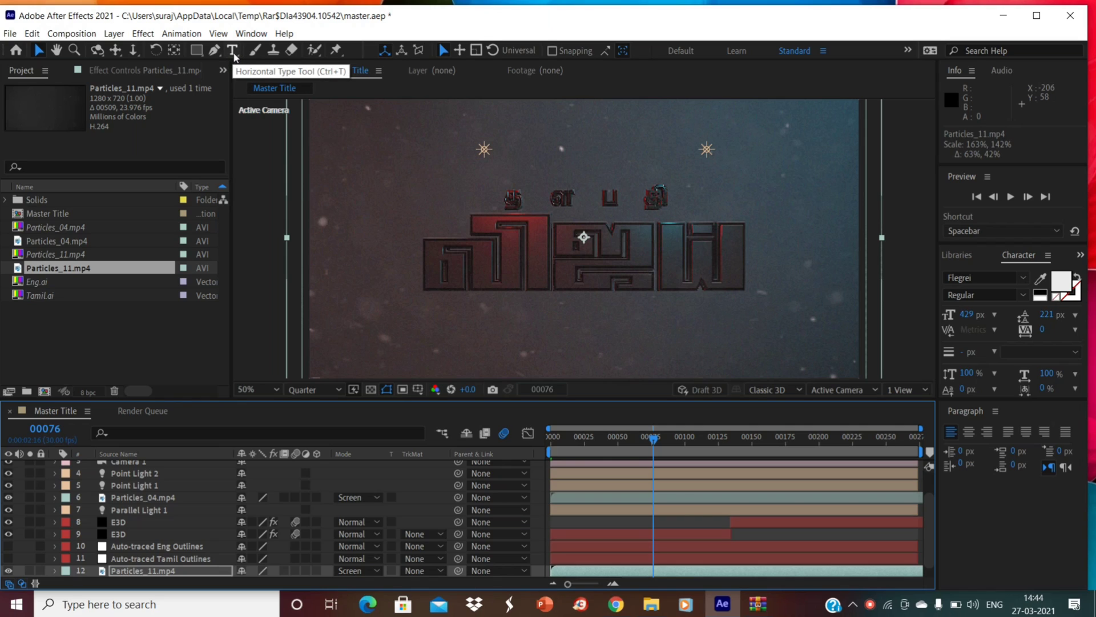
pyautogui.click(235, 51)
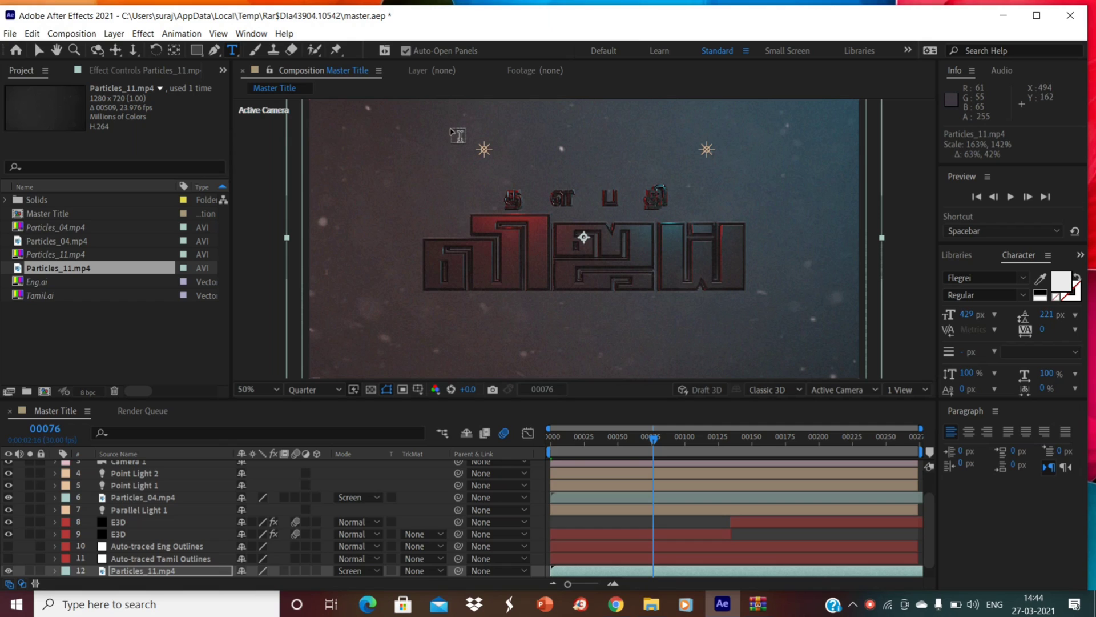
# Create a white RANDOM text layer and position it in the upper part of the frame.
pyautogui.click(454, 133)
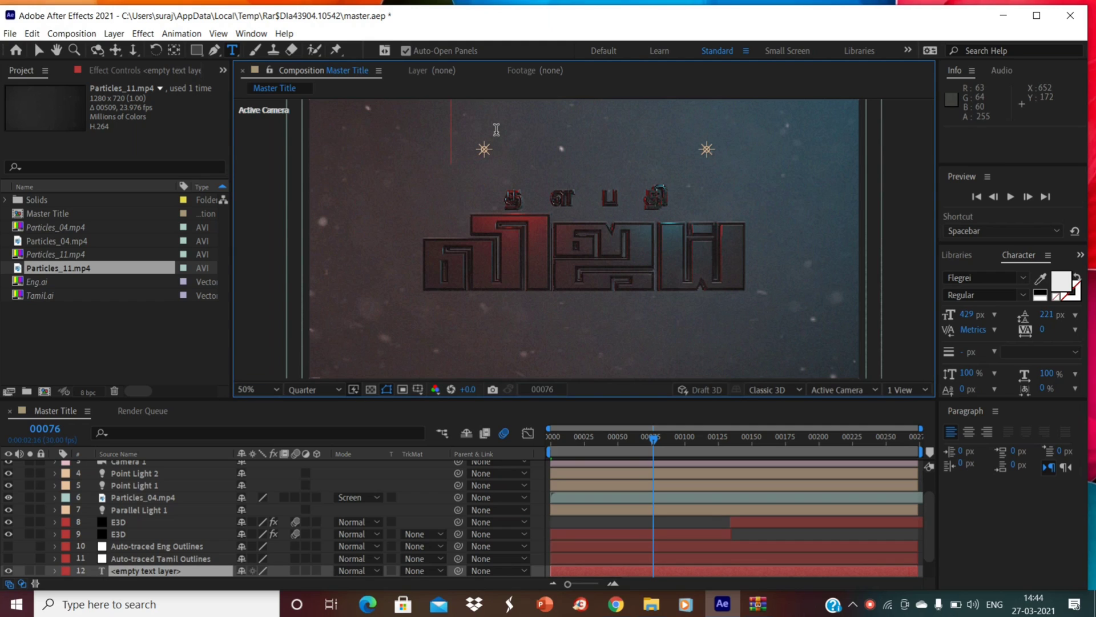
pyautogui.write('RANDOM')
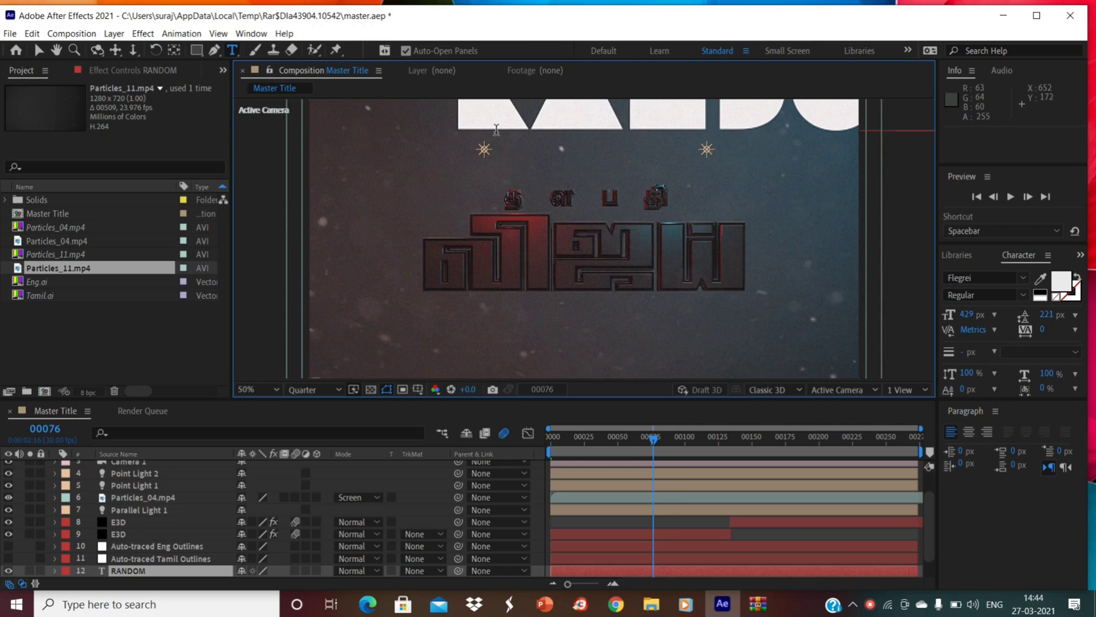
pyautogui.hotkey('ctrl', 'Return')
pyautogui.moveTo(373, 141); pyautogui.dragTo(343, 184)
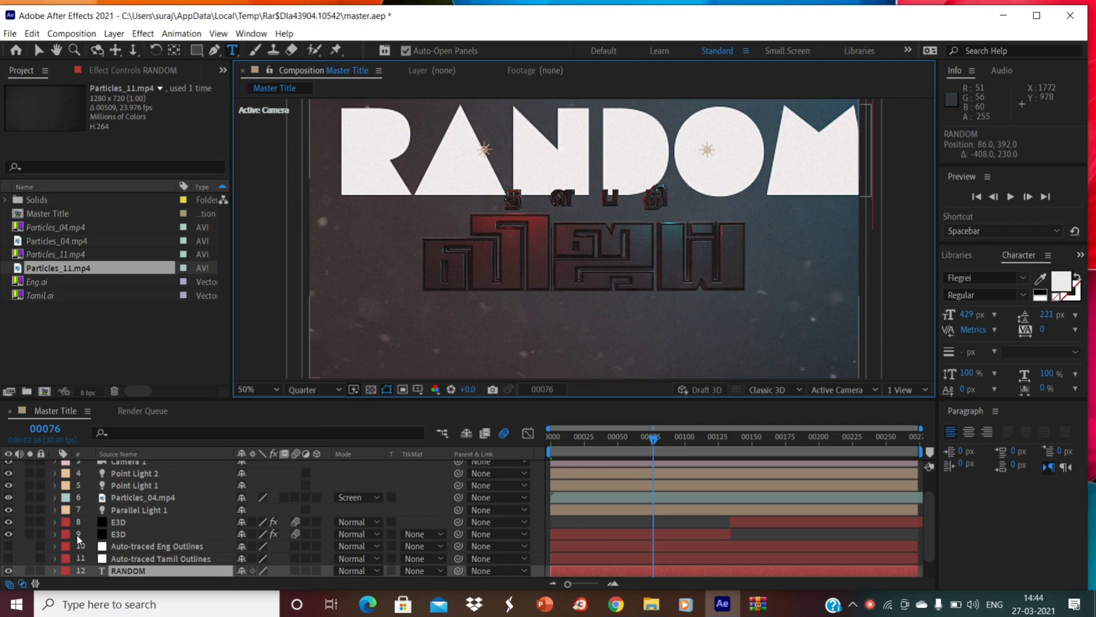
# Expand E3D > Effects > Element > Custom Layers > Custom Text and Masks.
pyautogui.click(118, 533)
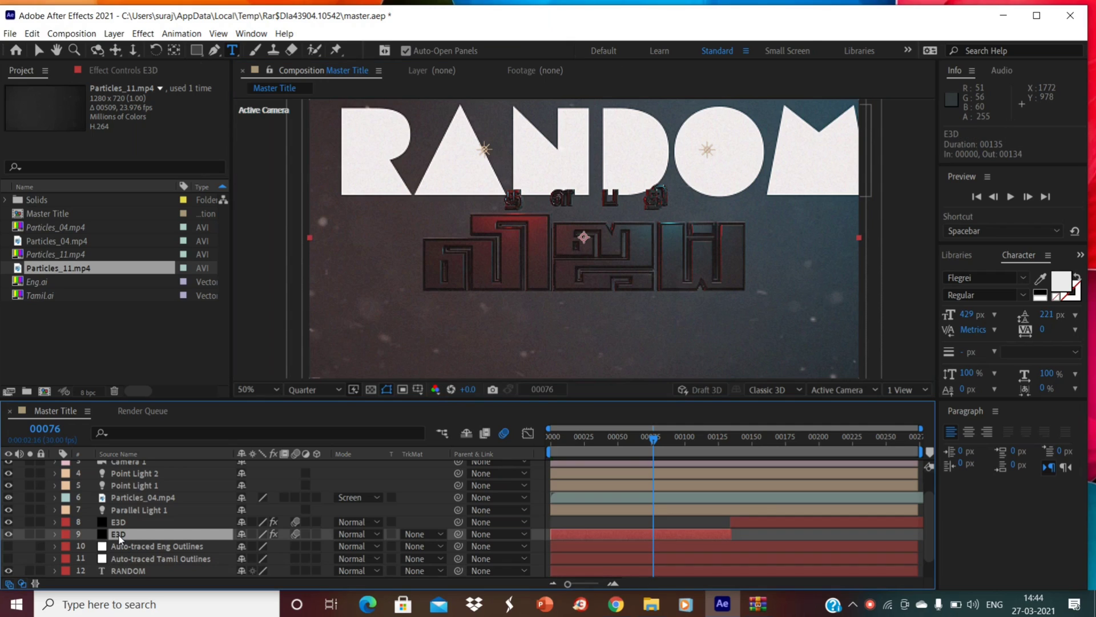
pyautogui.click(54, 534)
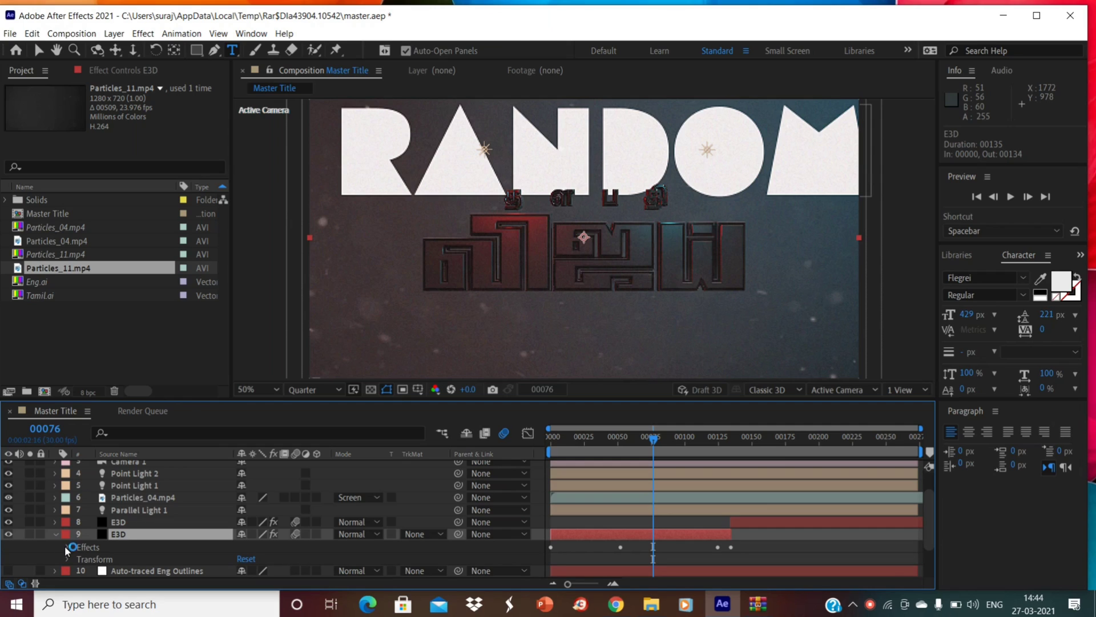
pyautogui.click(67, 546)
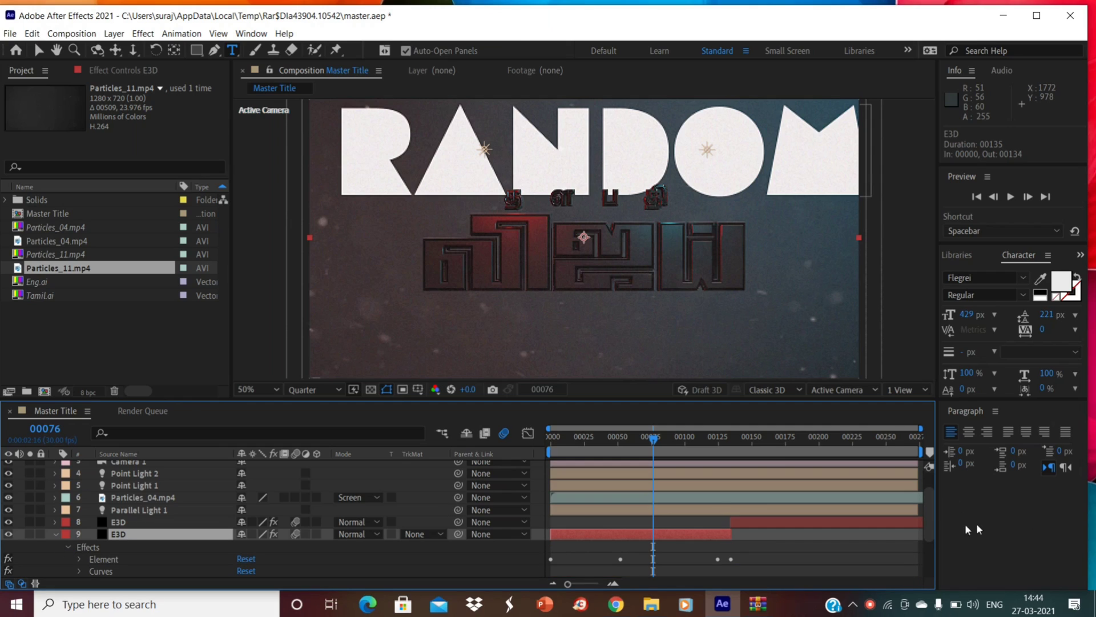
pyautogui.scroll(-3, 599, 514)
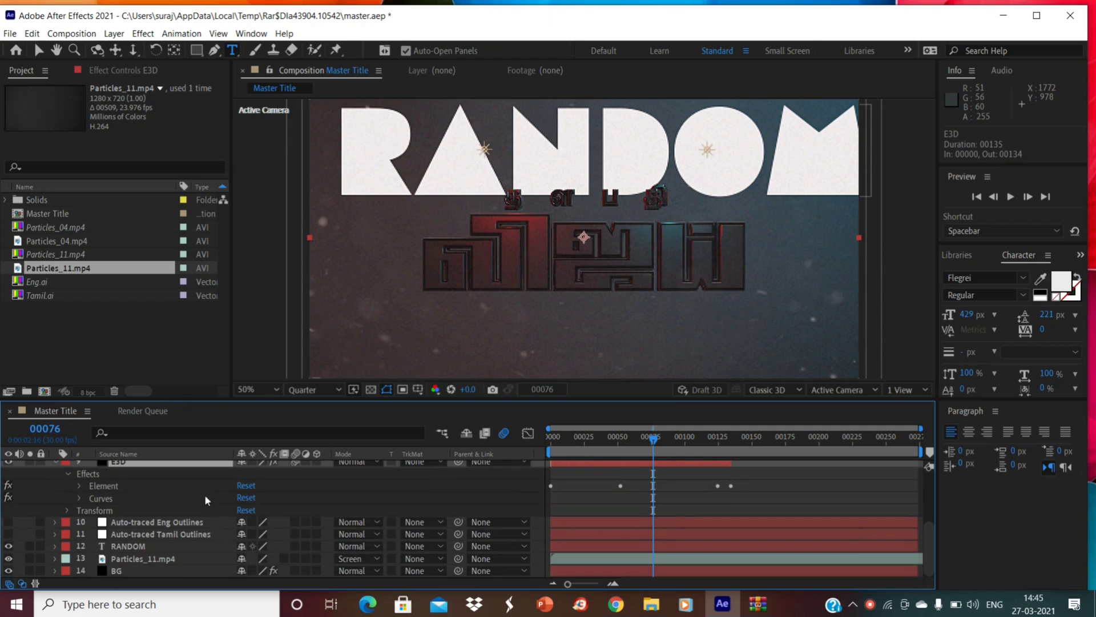
pyautogui.click(79, 486)
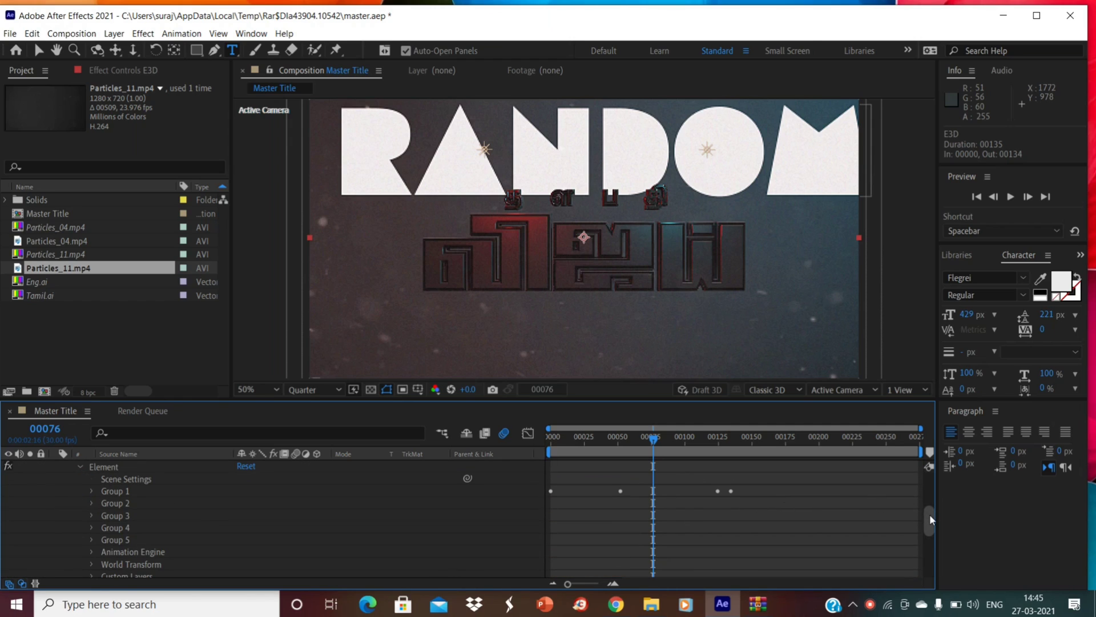
pyautogui.moveTo(932, 518); pyautogui.dragTo(931, 533)
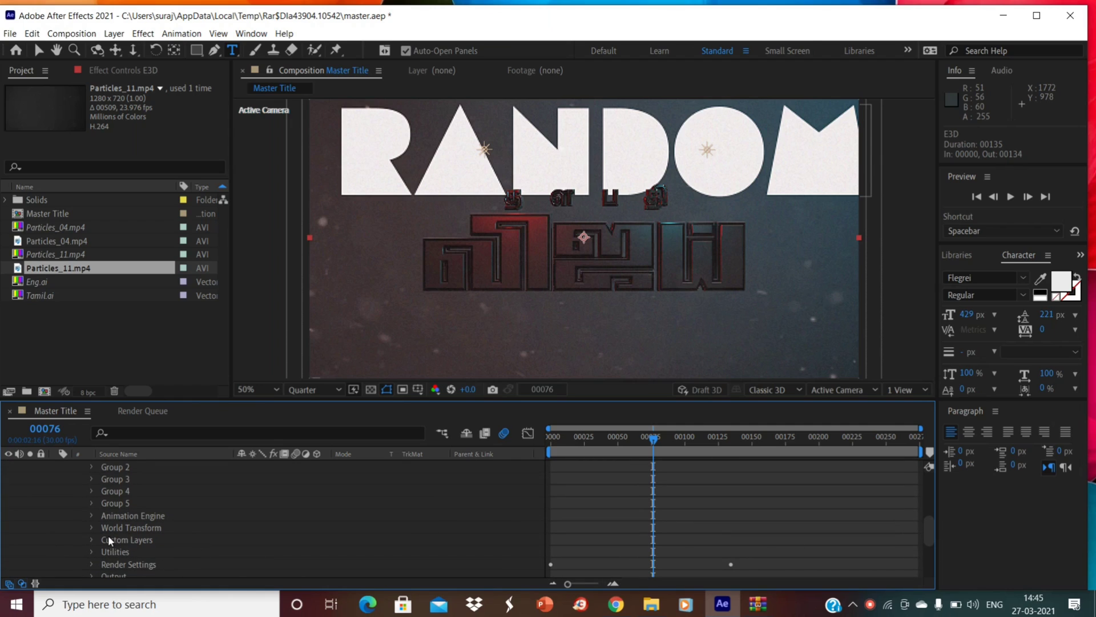
pyautogui.click(92, 540)
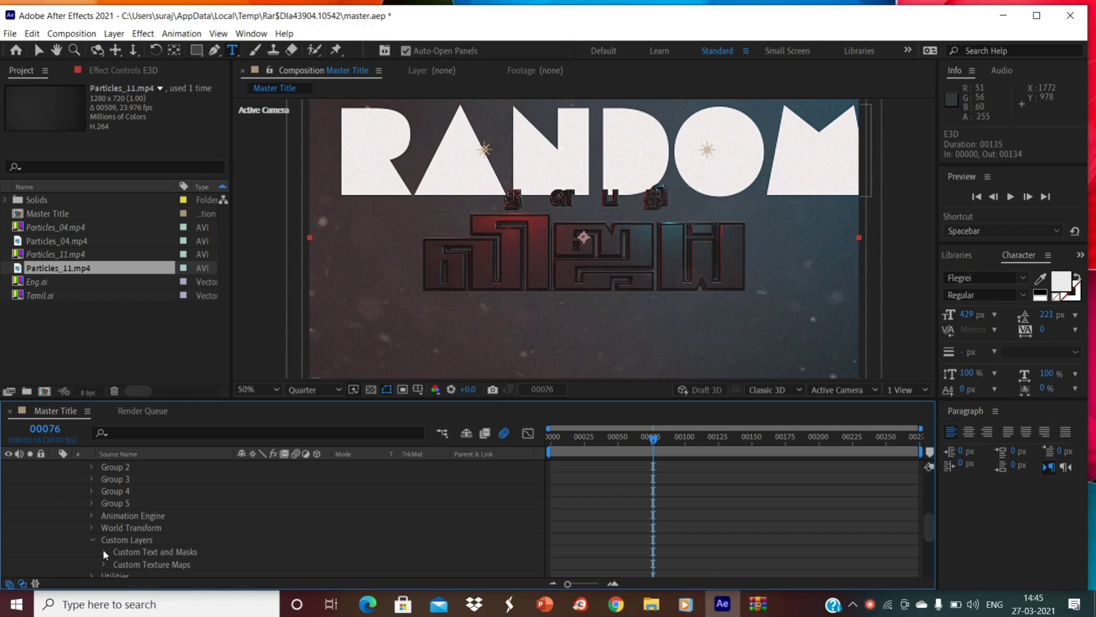
pyautogui.click(103, 551)
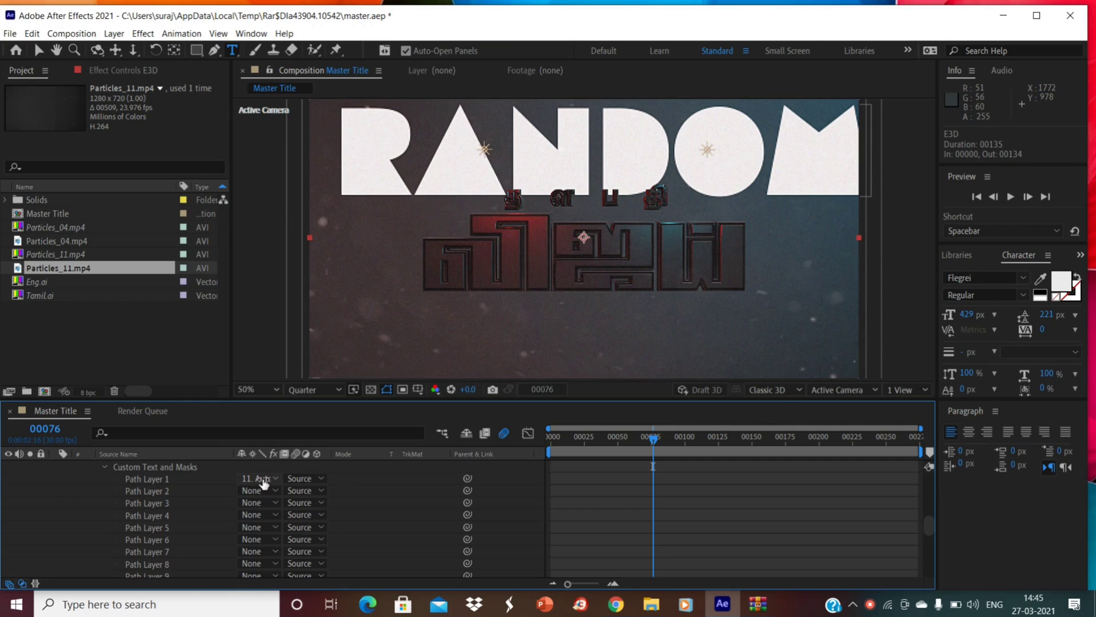
# Set Path Layer 1 to 12. RANDOM so the extruded title reads RANDOM, then fold E3D away.
pyautogui.click(255, 479)
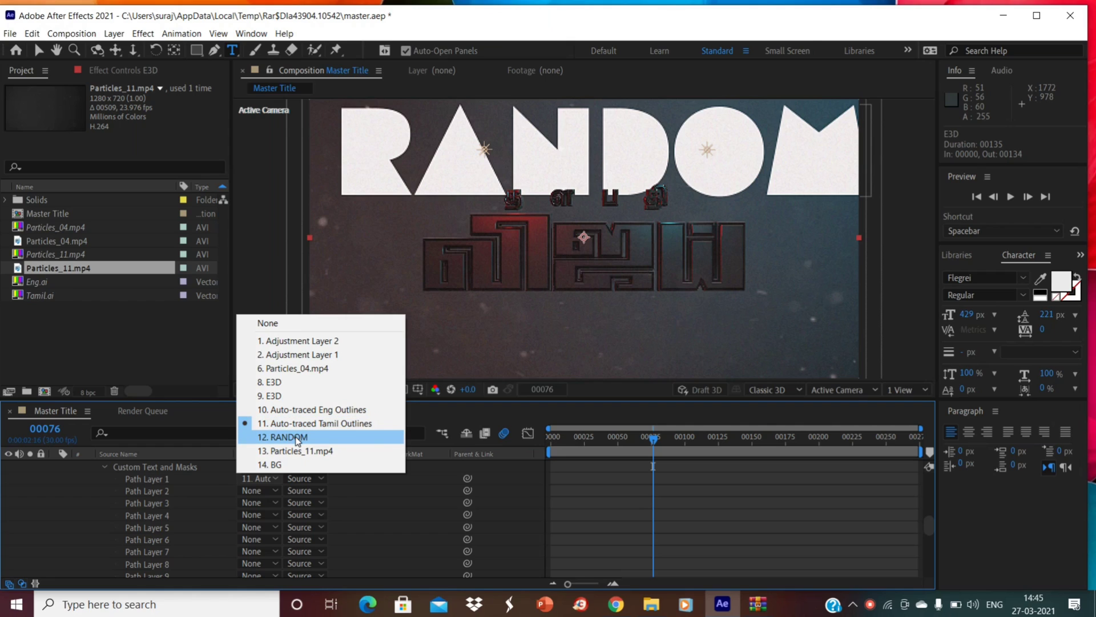
pyautogui.click(295, 437)
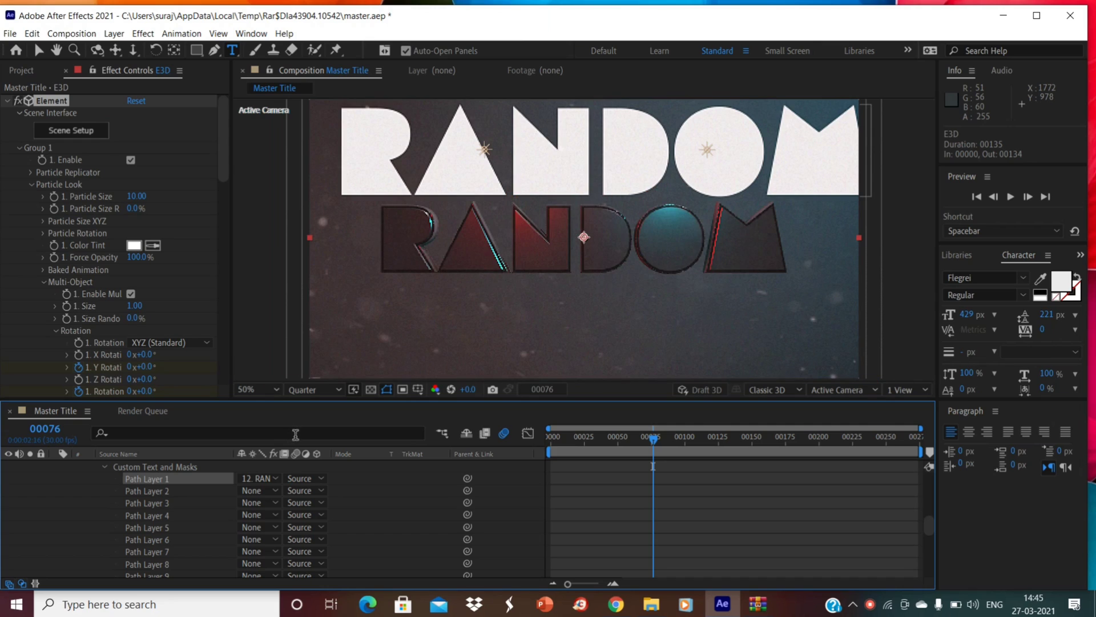
pyautogui.click(108, 467)
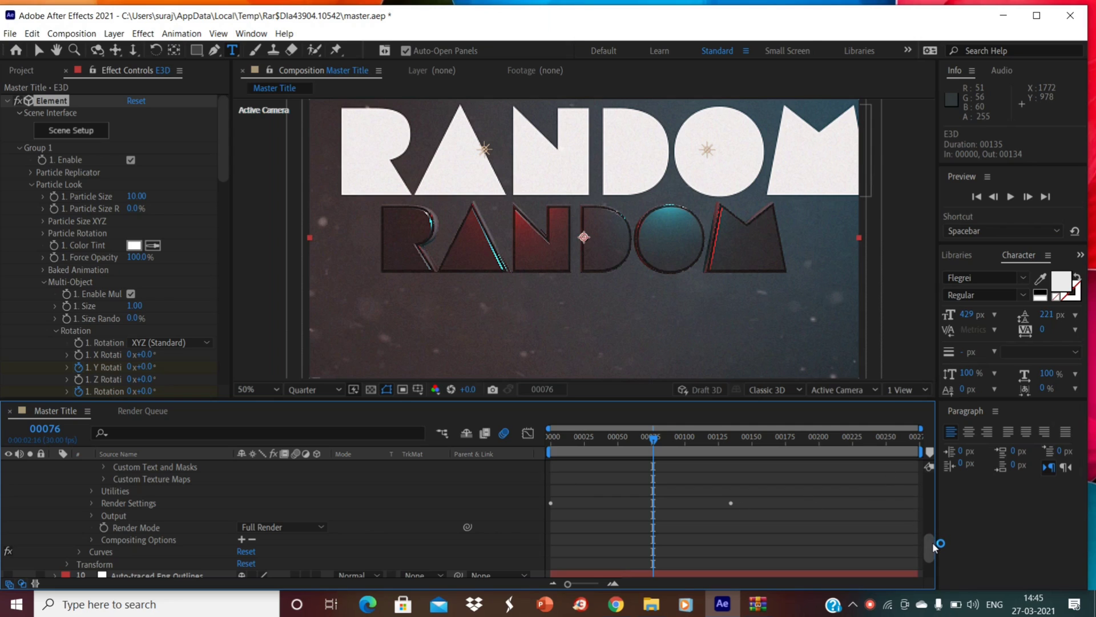
pyautogui.moveTo(930, 544); pyautogui.dragTo(932, 467)
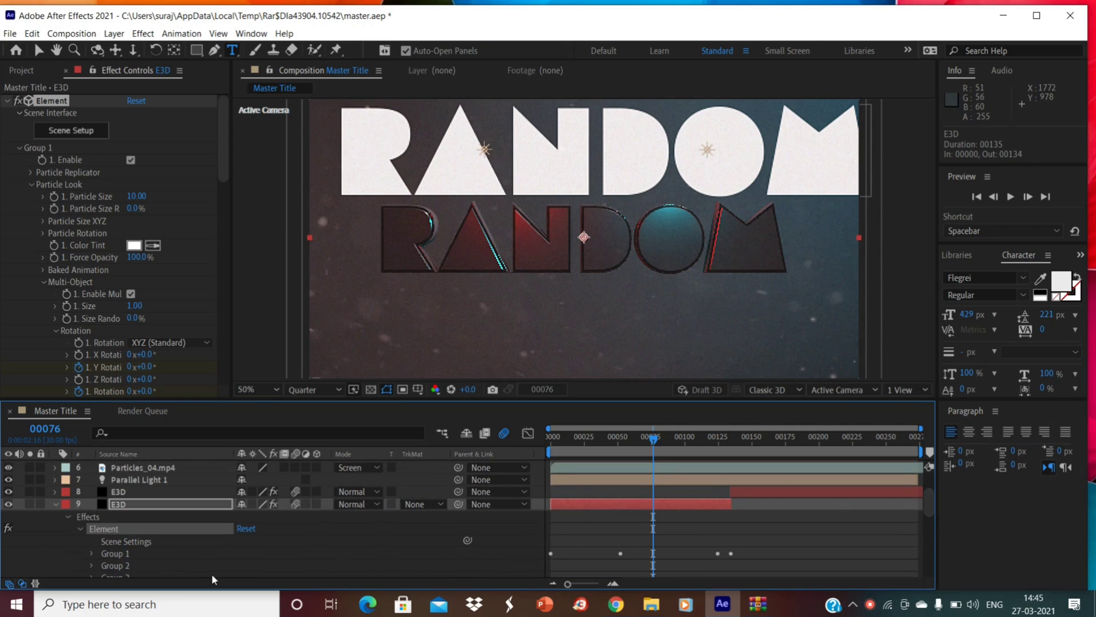
pyautogui.click(56, 504)
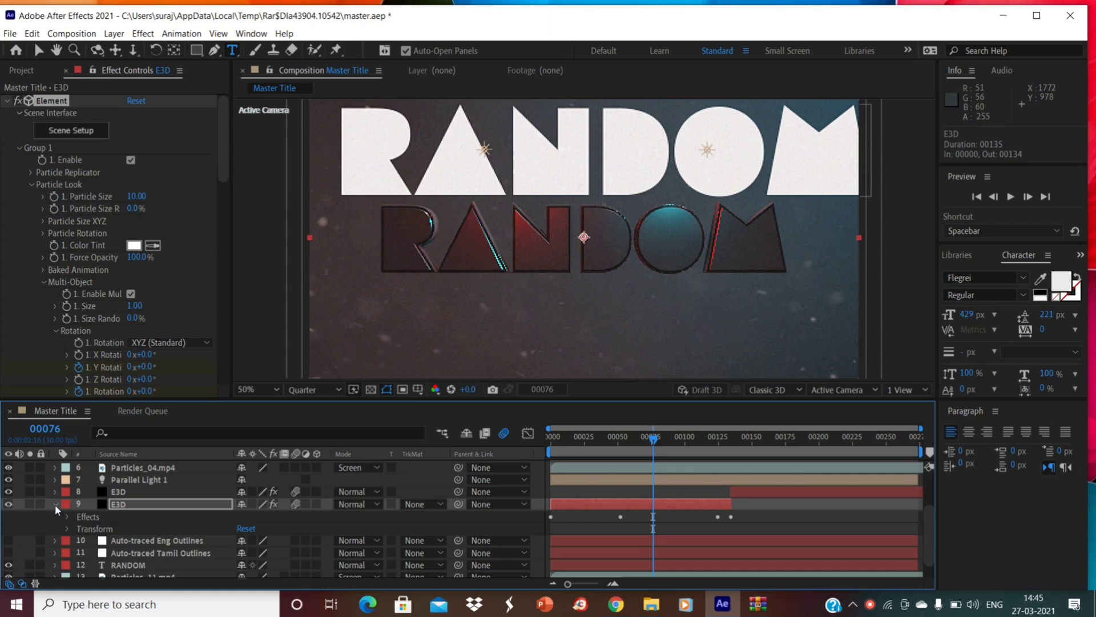
pyautogui.scroll(1, 257, 514)
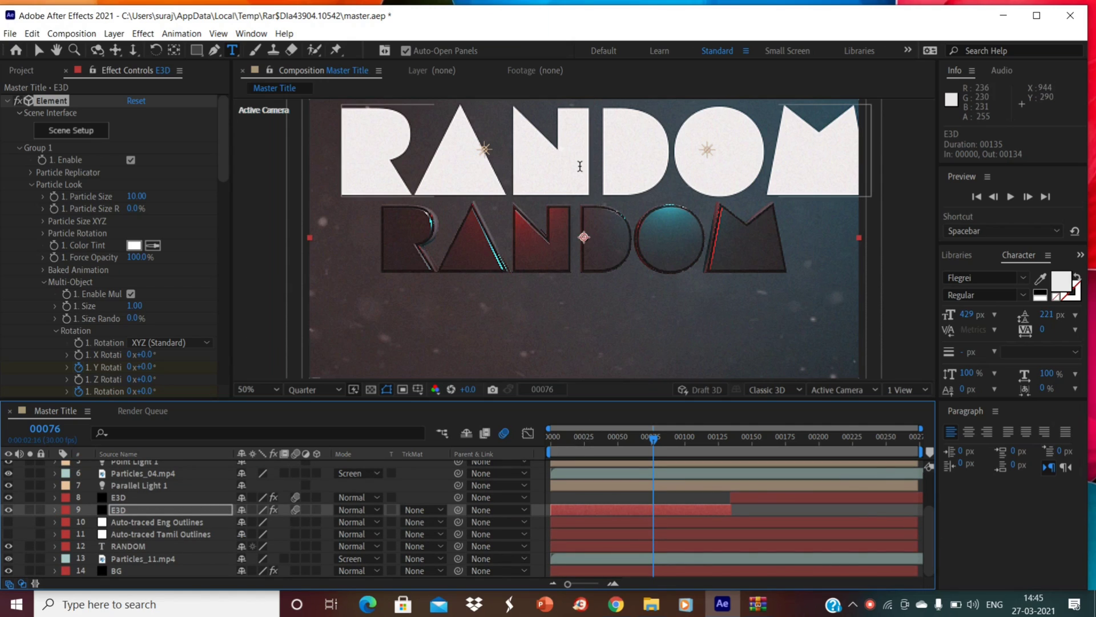
# Hide the RANDOM text layer and move to about frame 155 where THALAPATHY VIJAY appears.
pyautogui.click(120, 545)
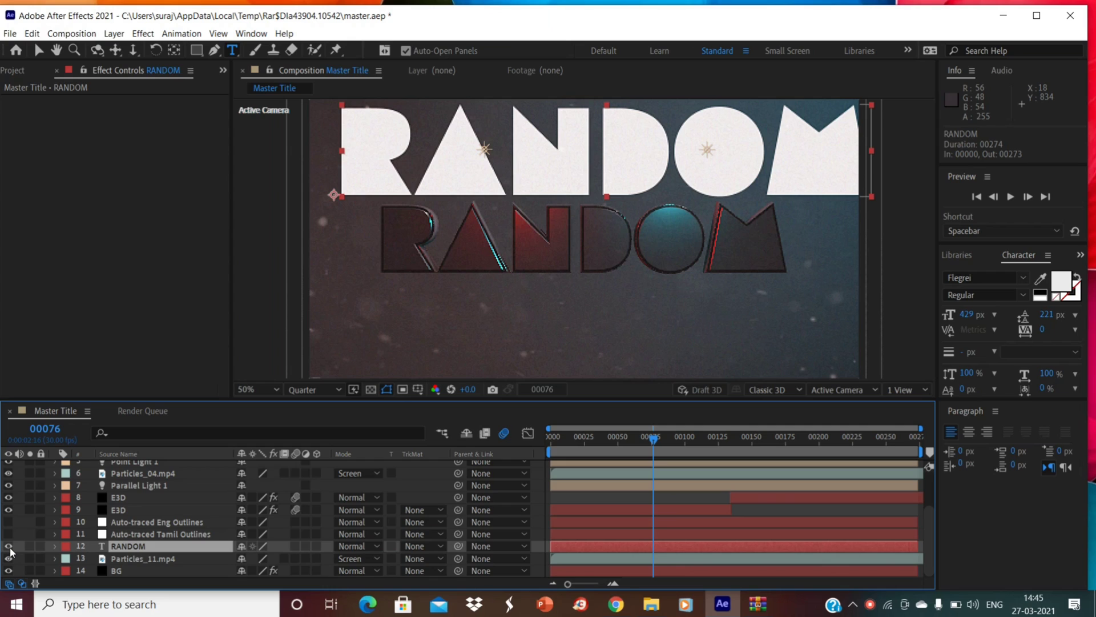
pyautogui.click(10, 547)
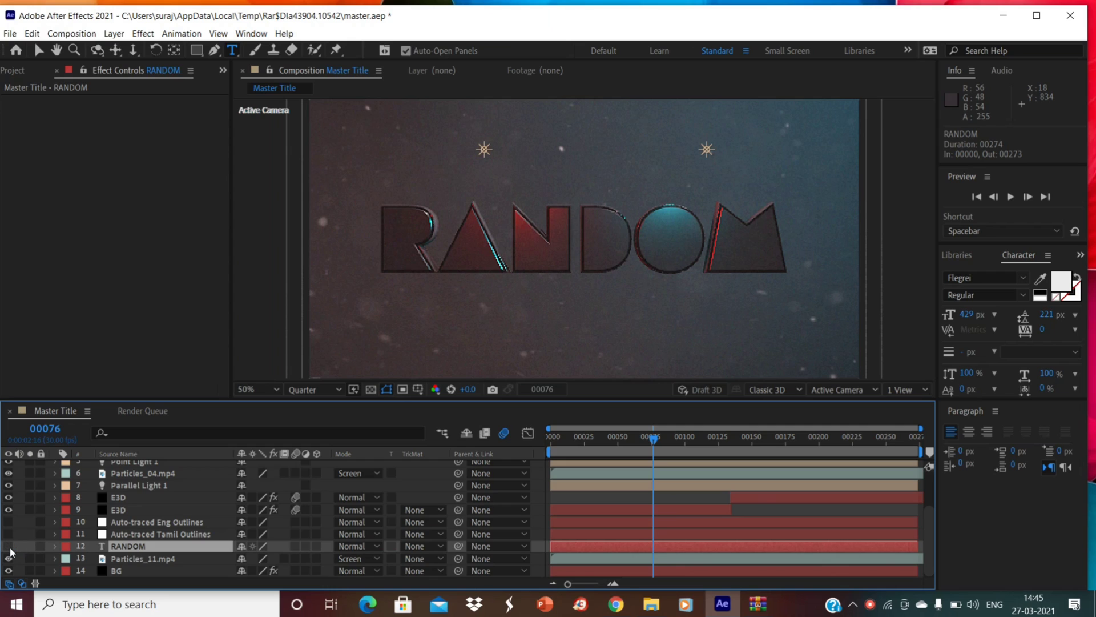
pyautogui.moveTo(652, 437); pyautogui.dragTo(760, 441)
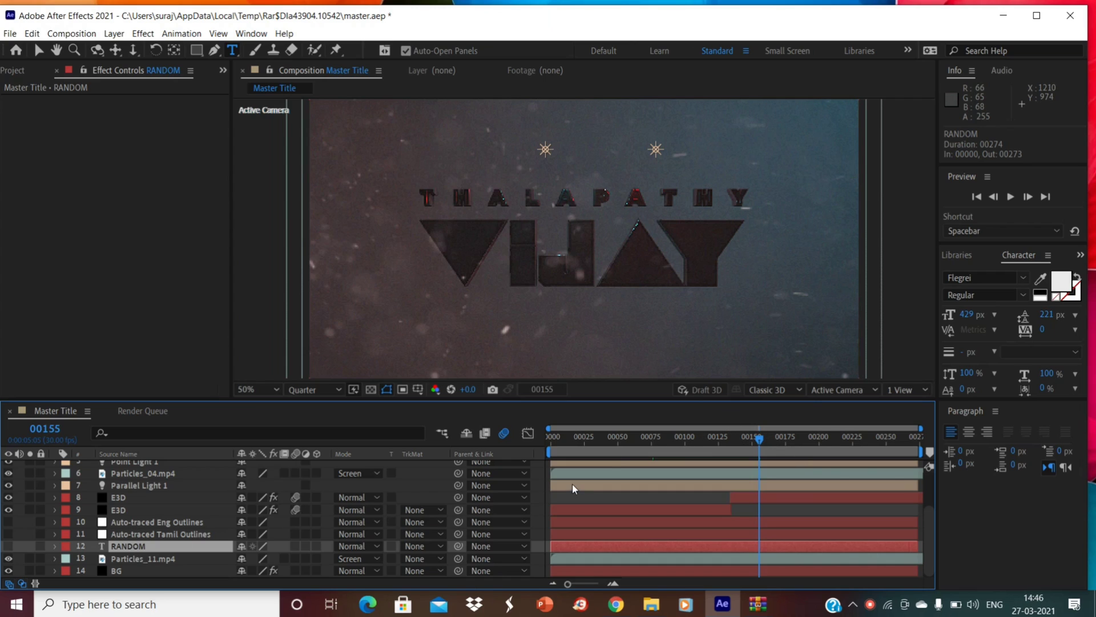
# Create a white SURAJ text layer and nudge it into place above the THALAPATHY VIJAY title.
pyautogui.click(231, 51)
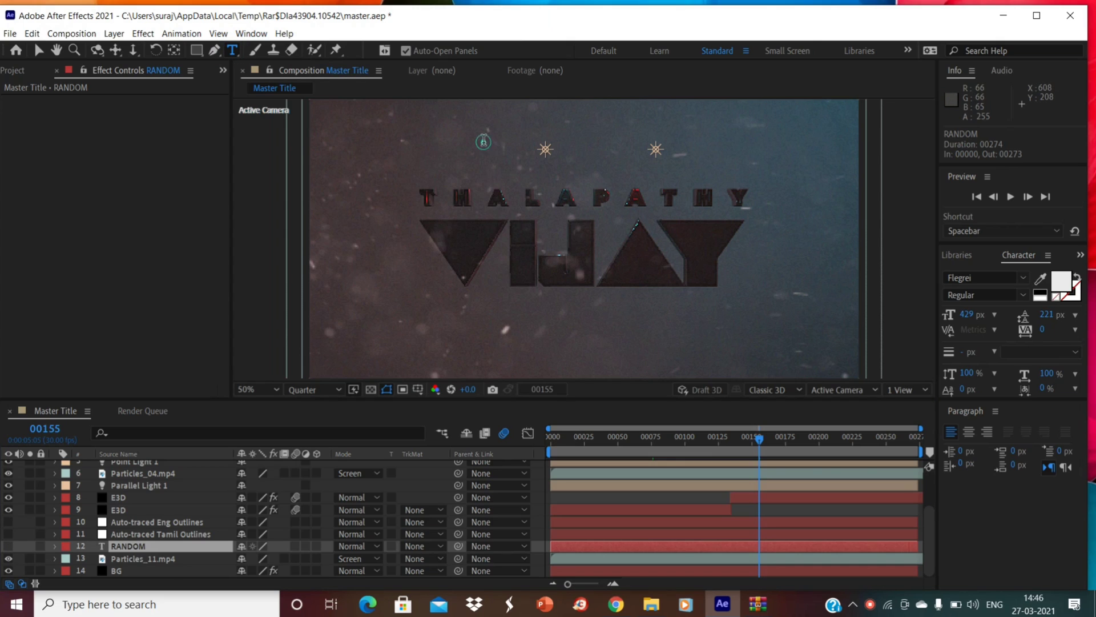
pyautogui.click(486, 141)
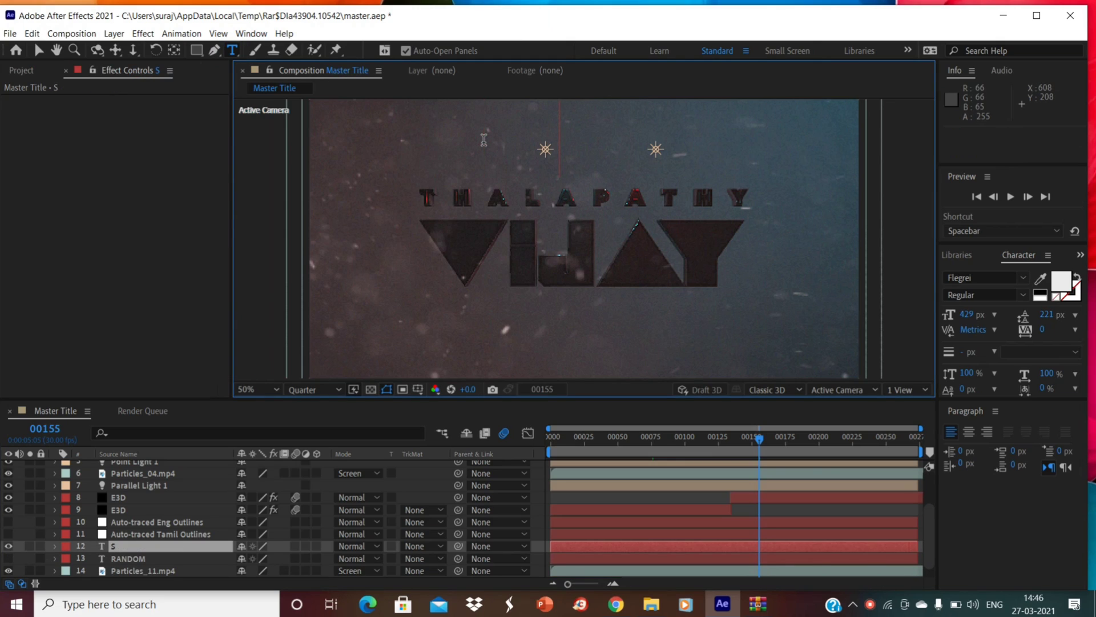
pyautogui.write('SURAJ')
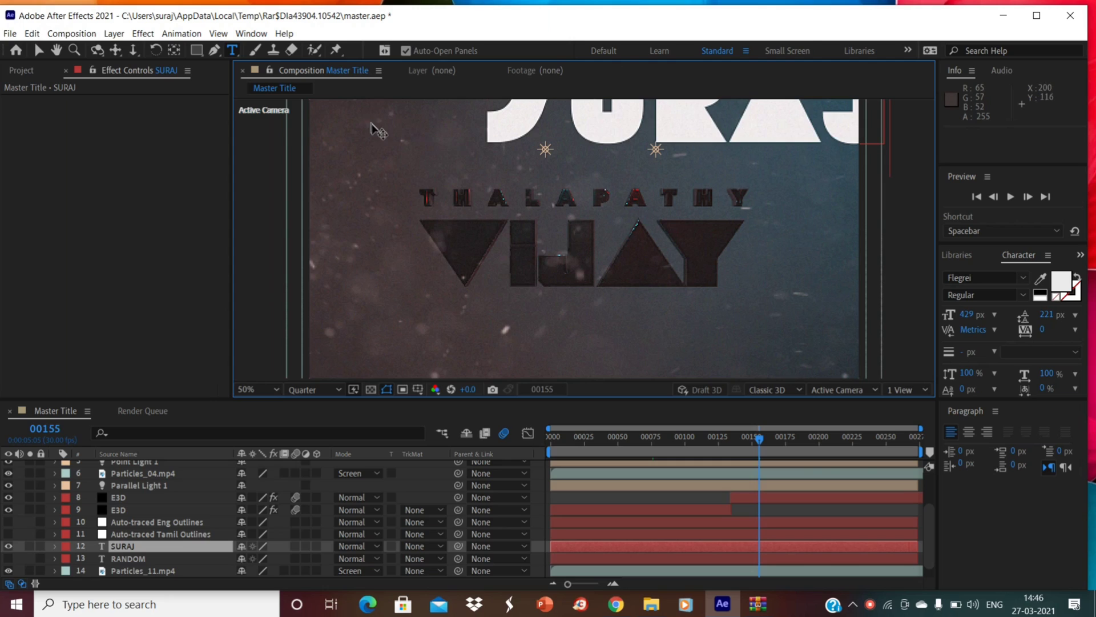
pyautogui.hotkey('ctrl', 'Return')
pyautogui.hotkey('shift', 'Down')
pyautogui.hotkey('shift', 'Down')
pyautogui.hotkey('shift', 'Down')
pyautogui.hotkey('shift', 'Left')
pyautogui.hotkey('shift', 'Left')
pyautogui.hotkey('shift', 'Left')
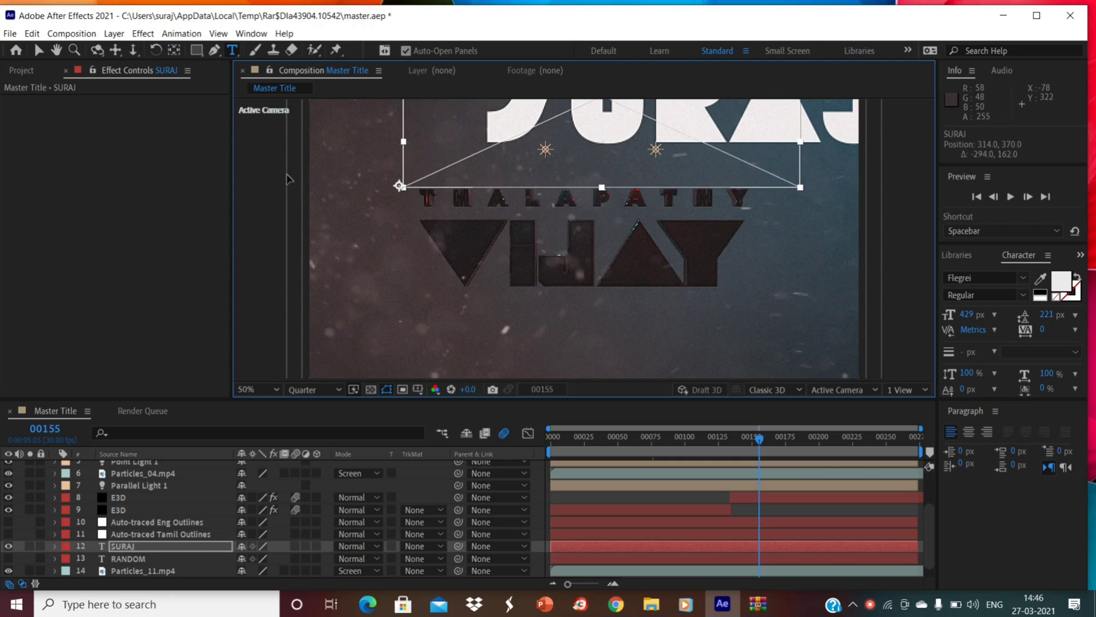
pyautogui.click(293, 180)
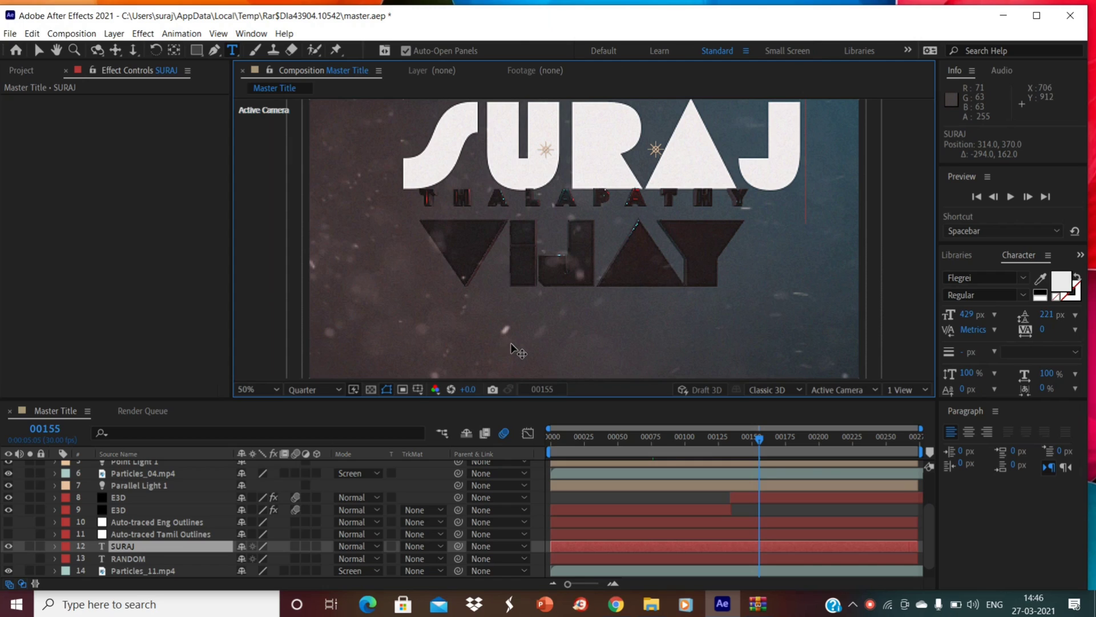
pyautogui.click(128, 497)
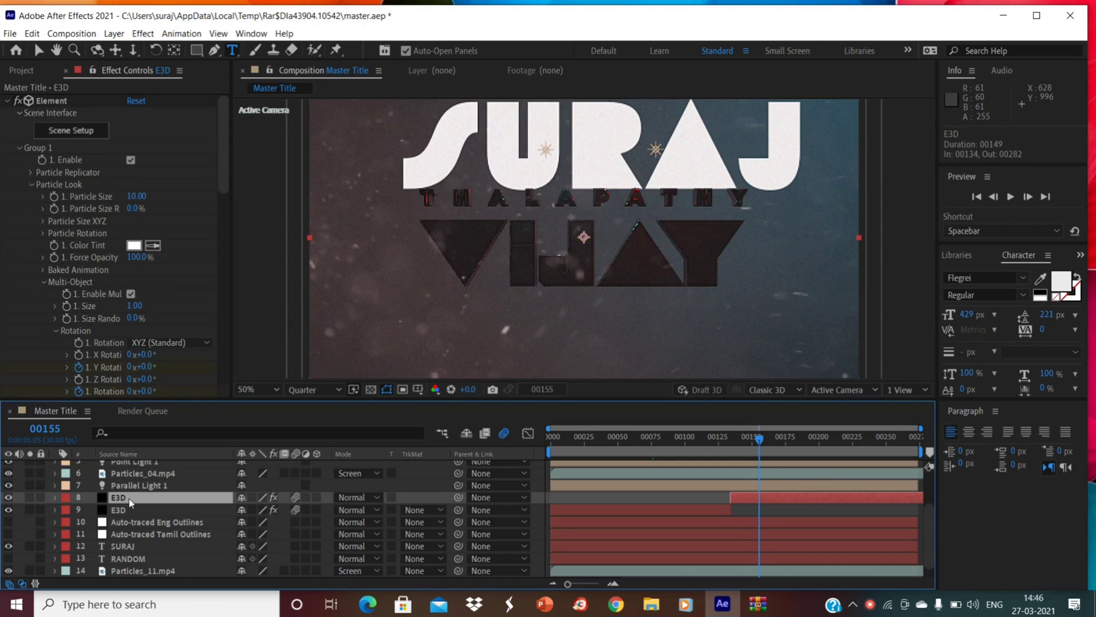
# Reveal the Element effect's Custom Text and Masks path slots on the E3D layer.
pyautogui.click(55, 497)
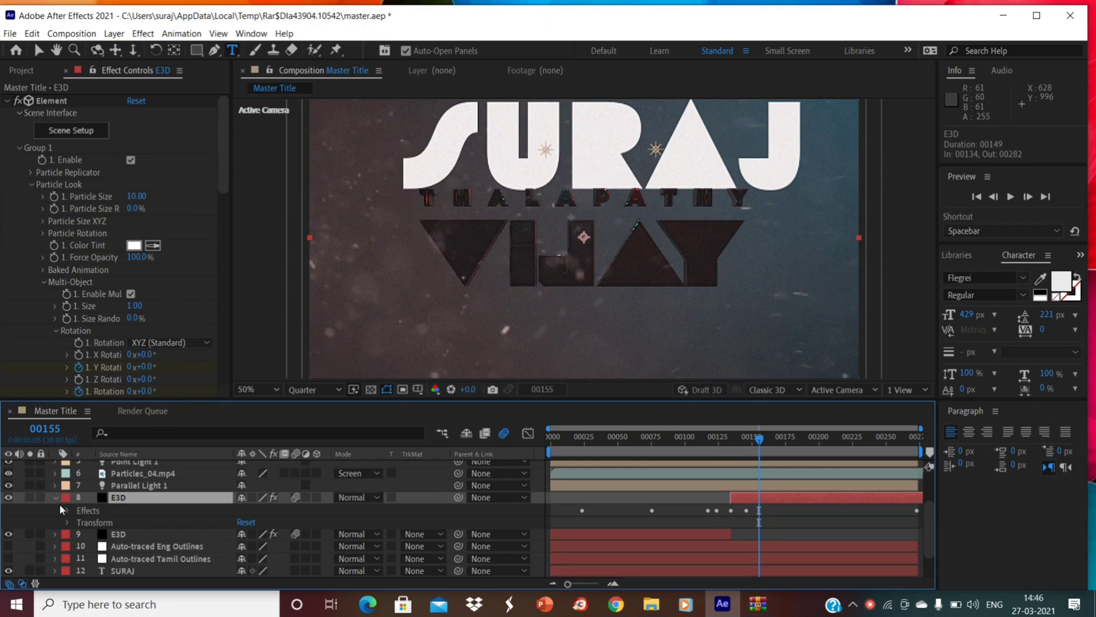
pyautogui.click(67, 510)
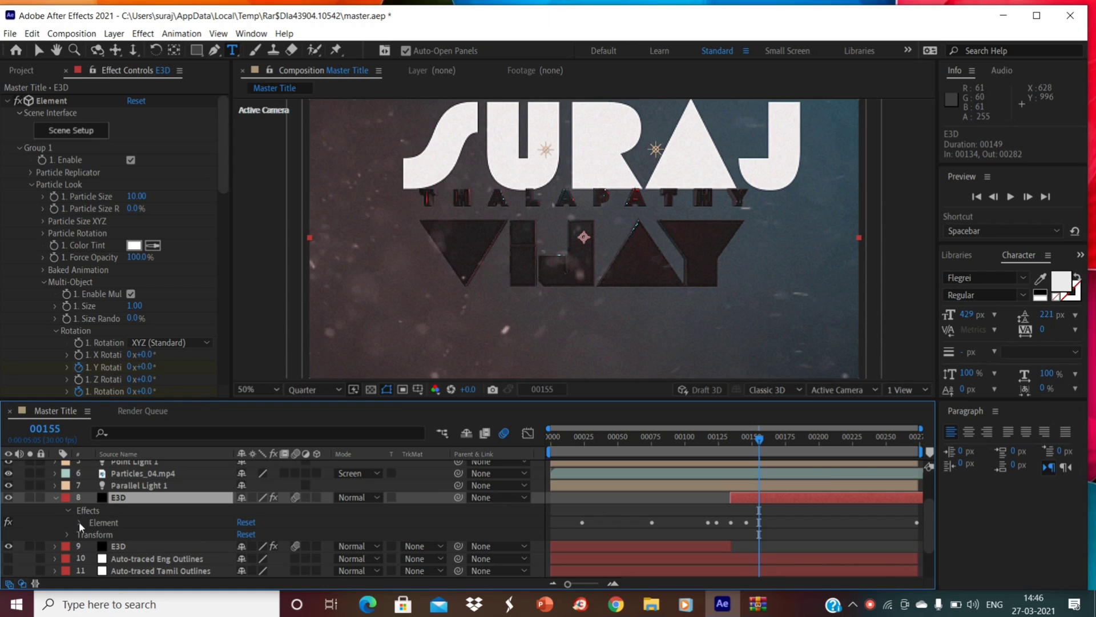
pyautogui.click(79, 521)
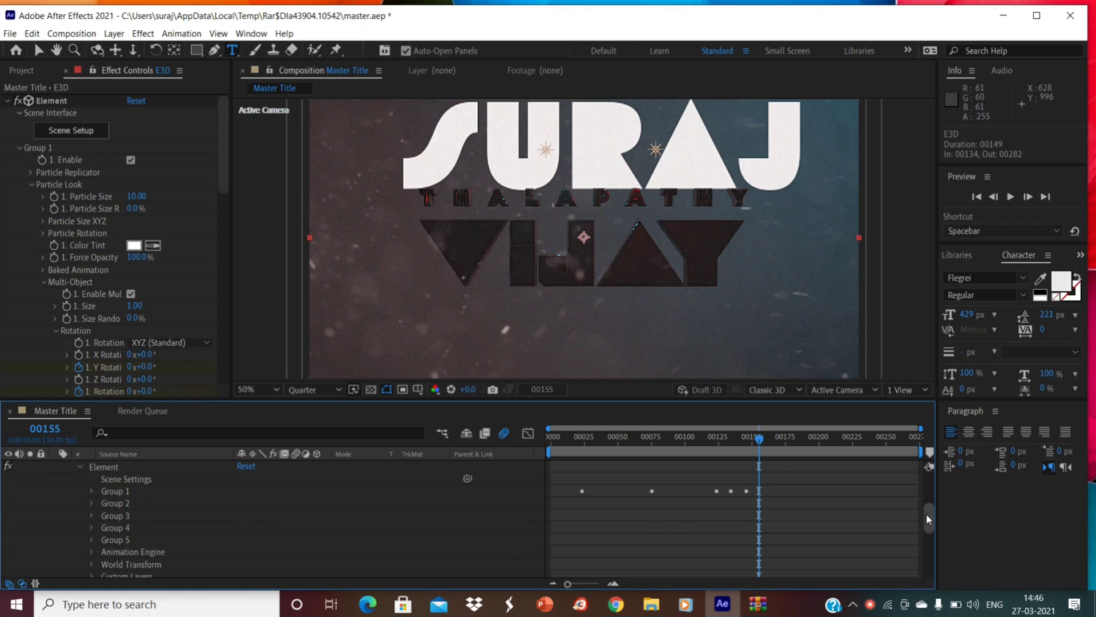
pyautogui.moveTo(928, 518); pyautogui.dragTo(931, 534)
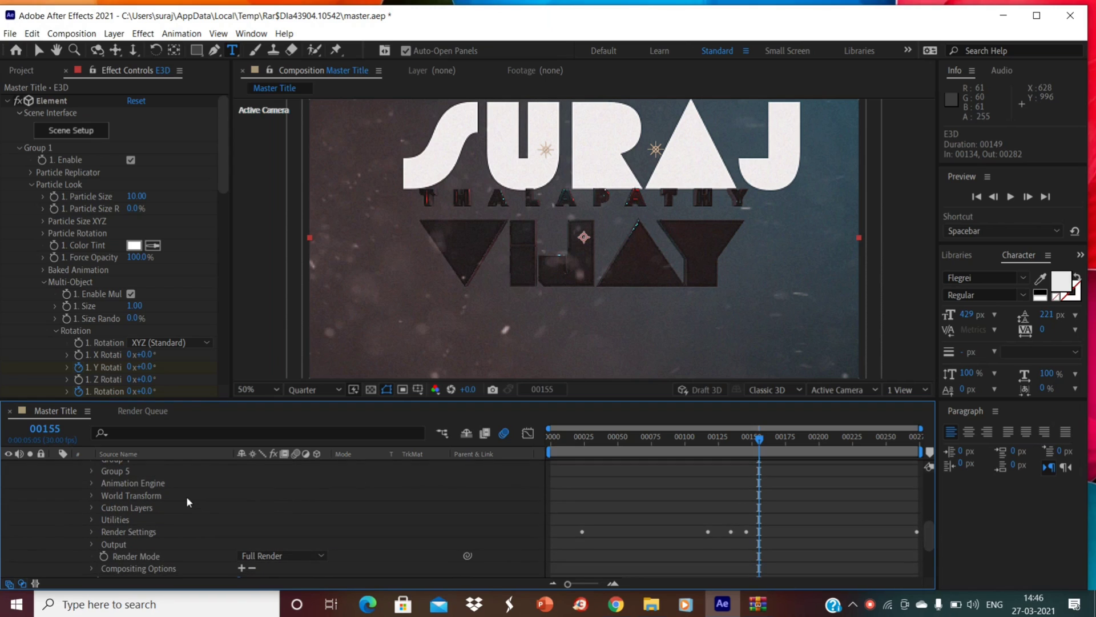
pyautogui.click(92, 508)
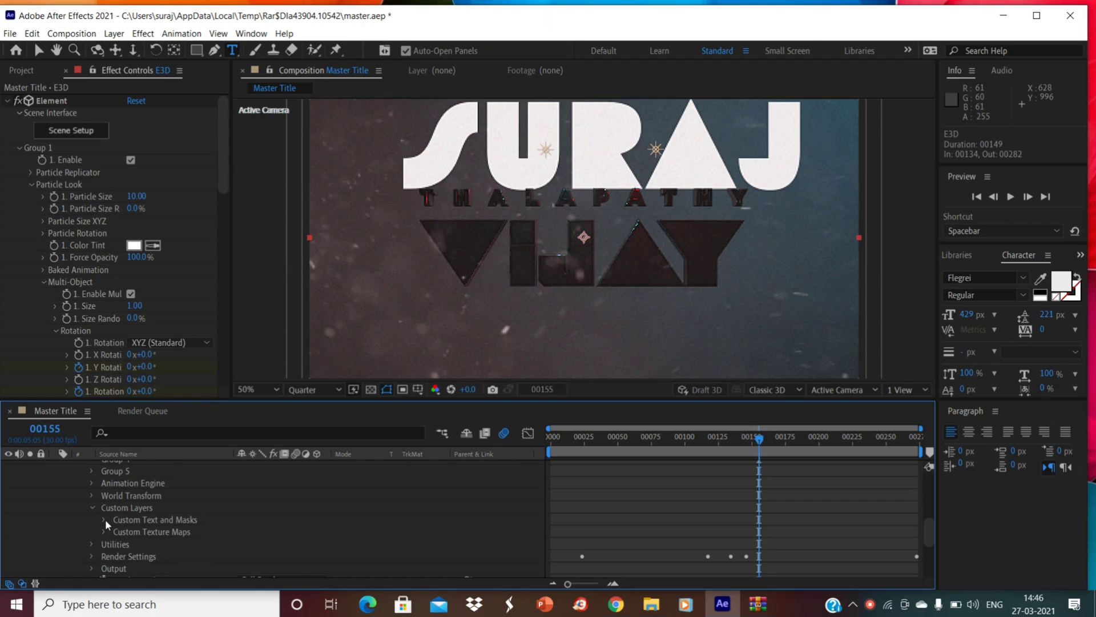
pyautogui.click(104, 519)
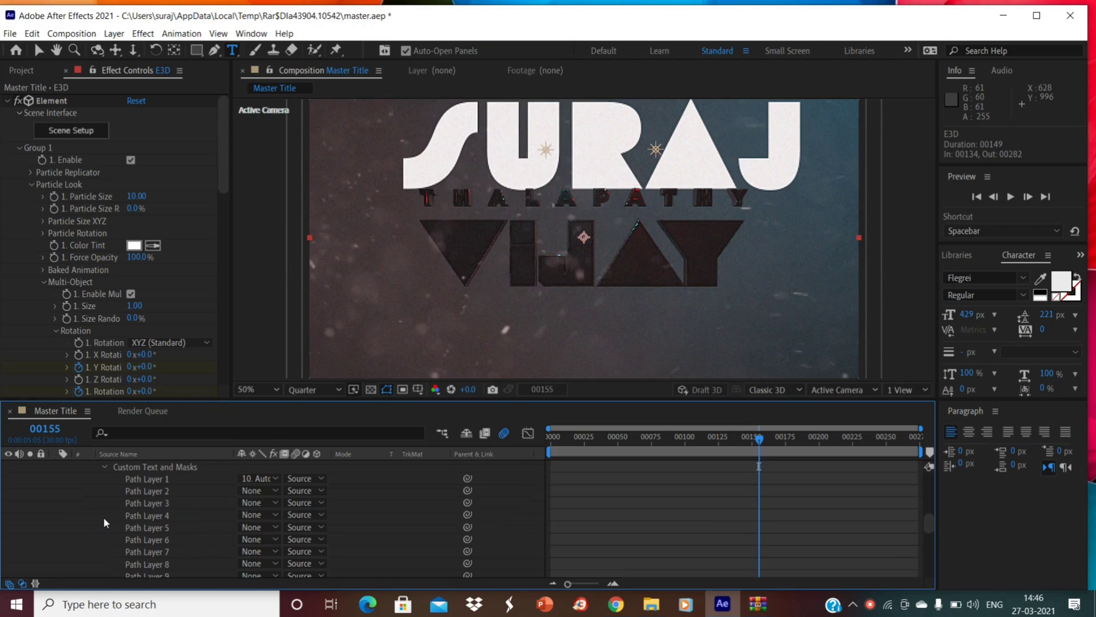
# Set Path Layer 1 to the SURAJ text layer so the 3D letters spell SURAJ.
pyautogui.click(263, 481)
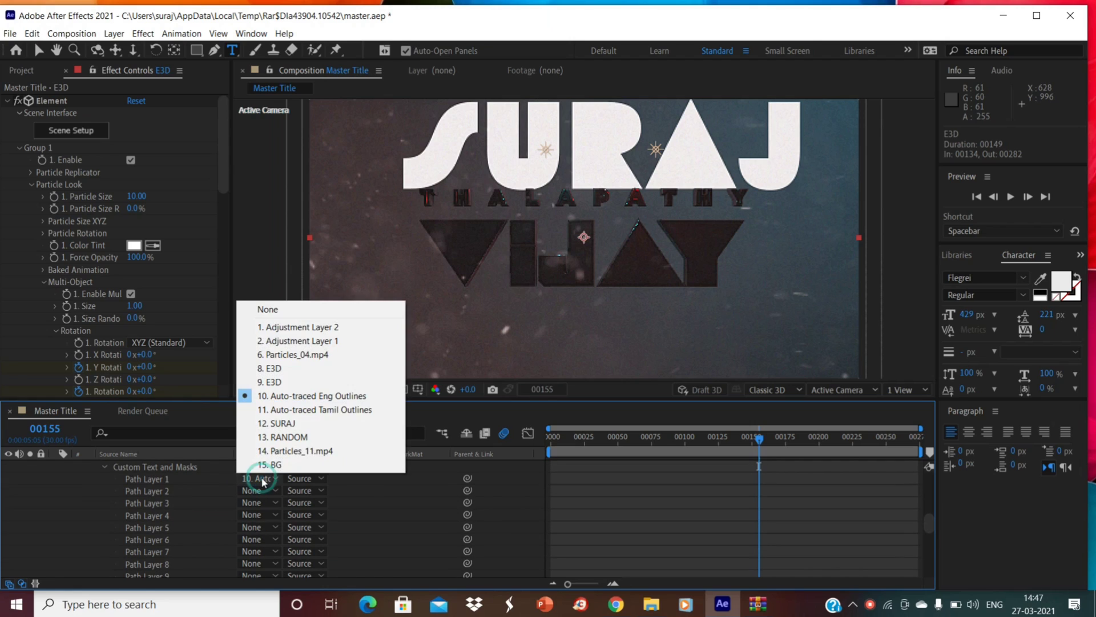
pyautogui.click(279, 423)
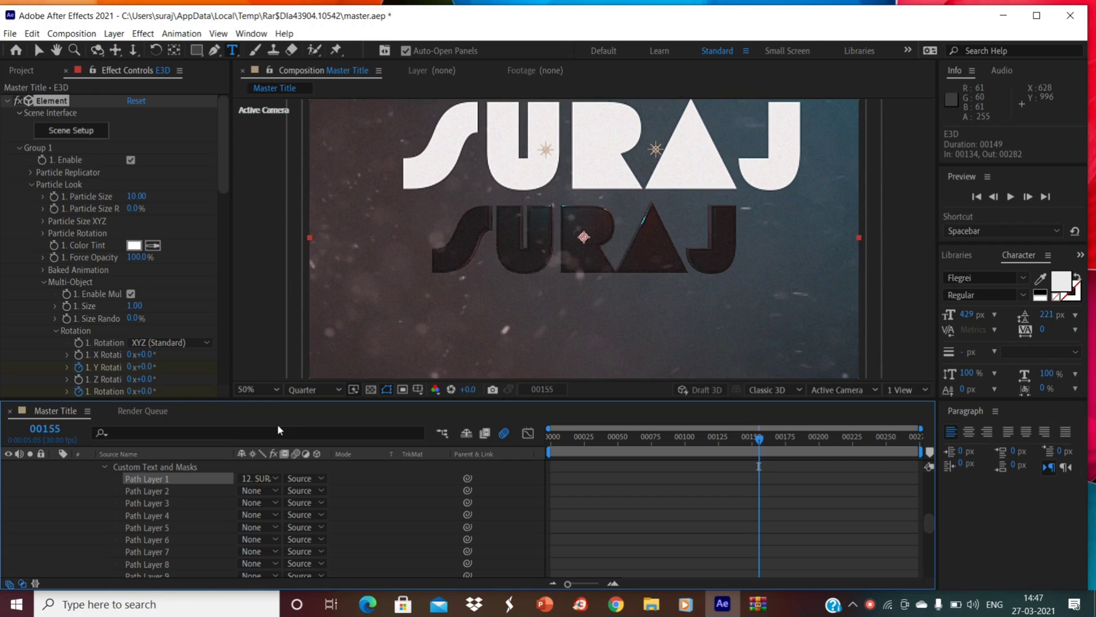
pyautogui.click(103, 468)
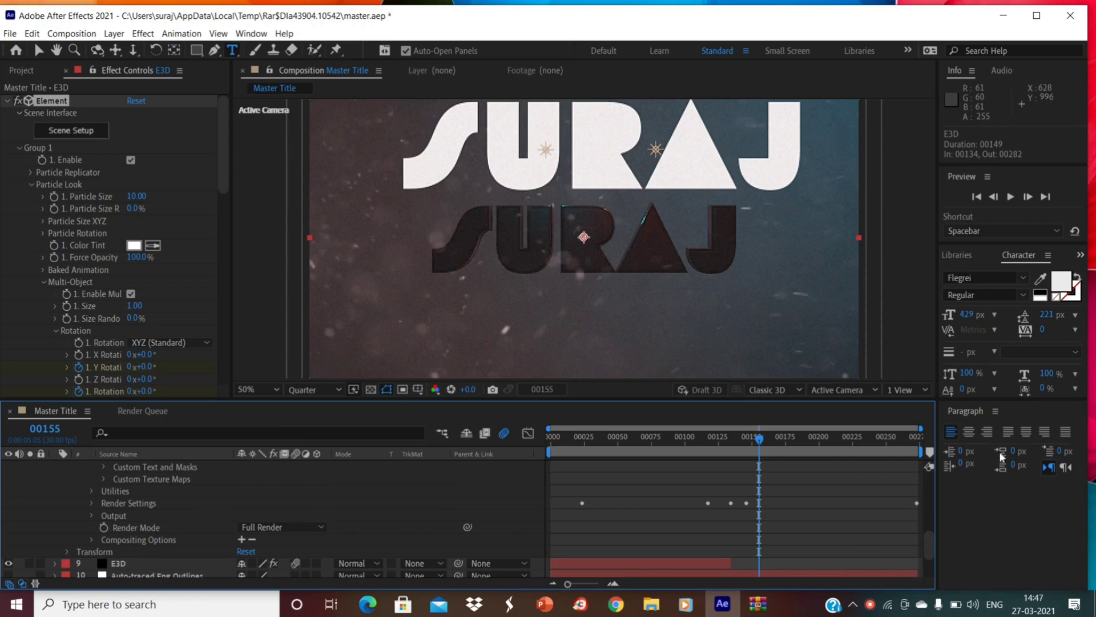
pyautogui.moveTo(931, 542); pyautogui.dragTo(932, 566)
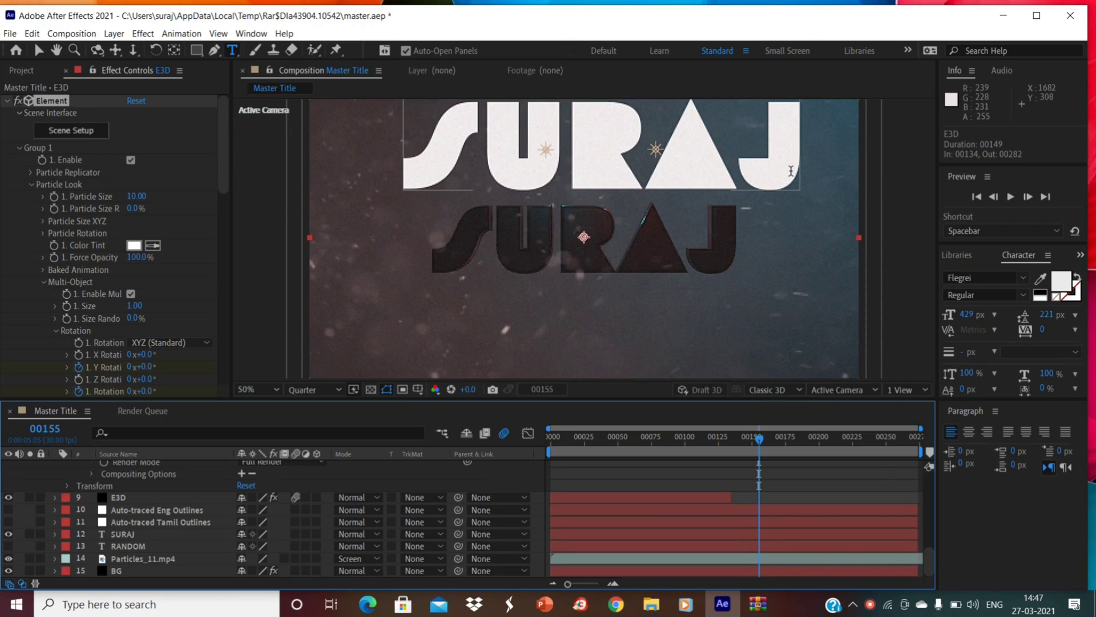
pyautogui.click(109, 537)
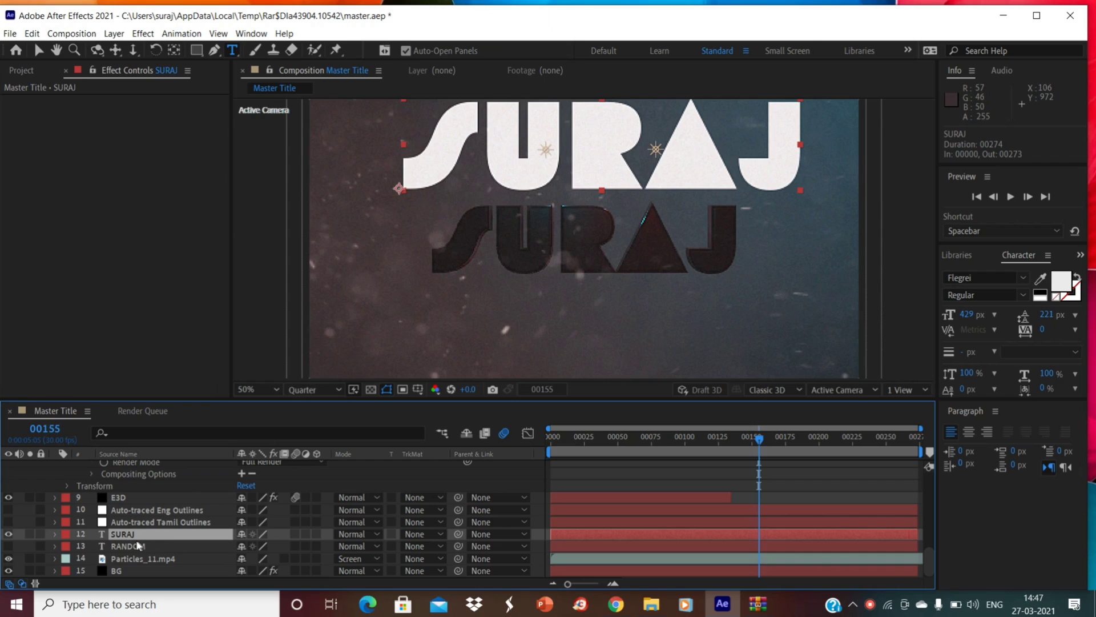
# Hide the flat white SURAJ layer and scrub the timeline to preview the 3D title.
pyautogui.click(8, 534)
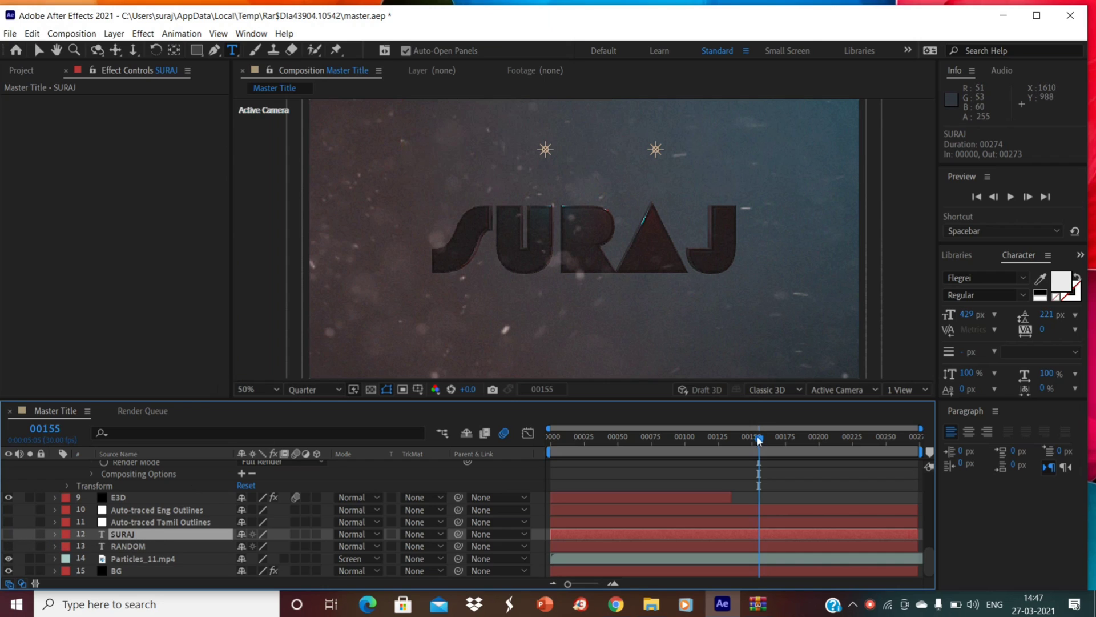
pyautogui.moveTo(759, 437); pyautogui.dragTo(549, 438)
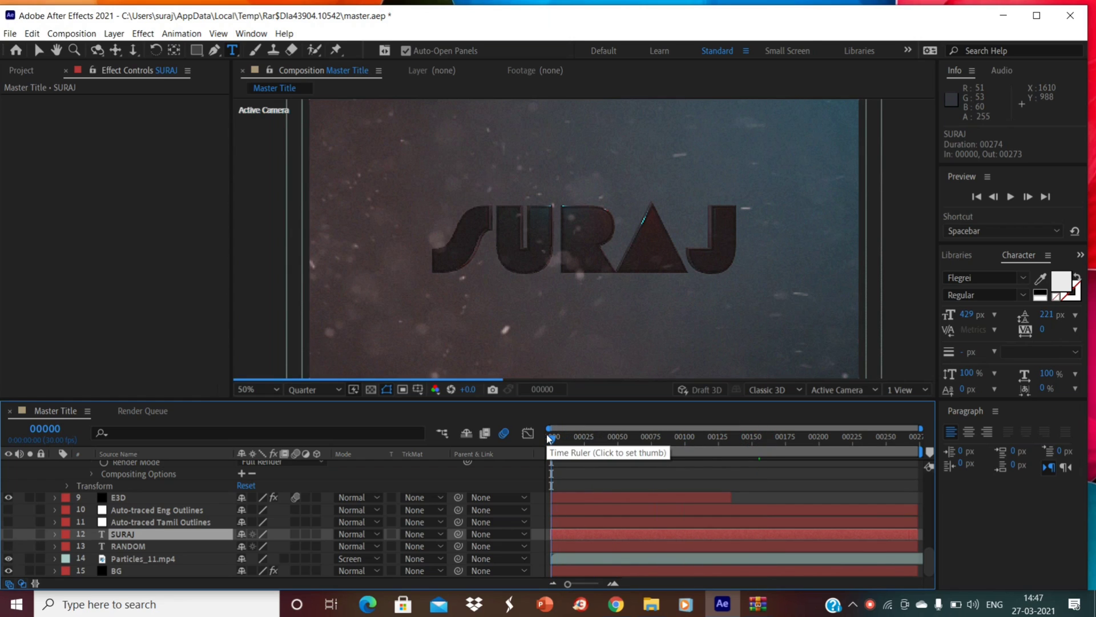
pyautogui.click(784, 437)
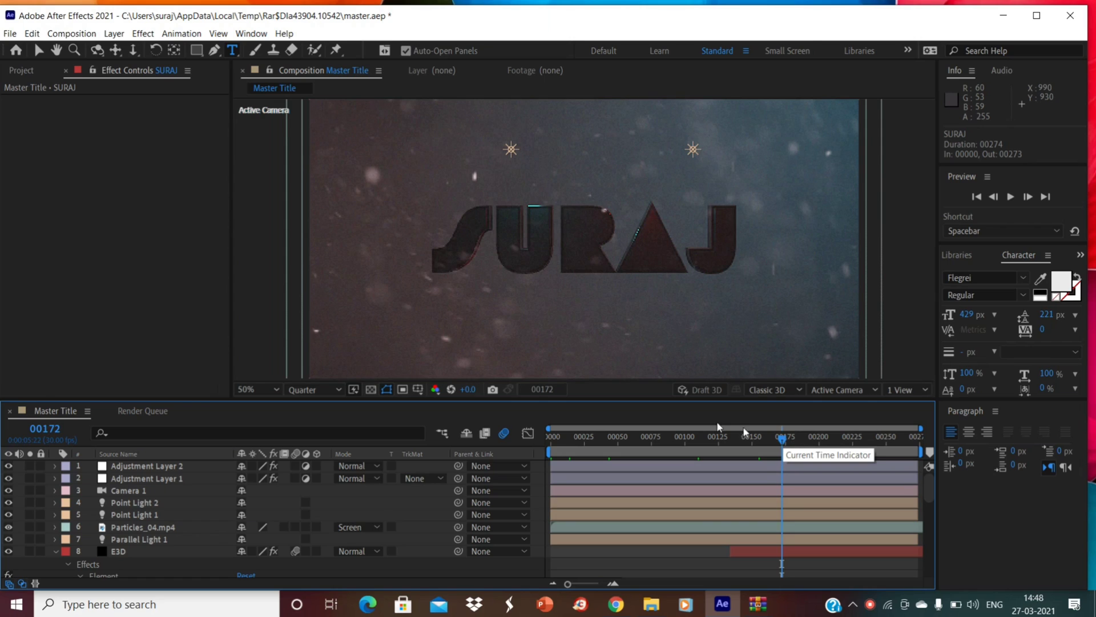
# Pre-render the Master Title composition to add it to the Render Queue.
pyautogui.click(72, 34)
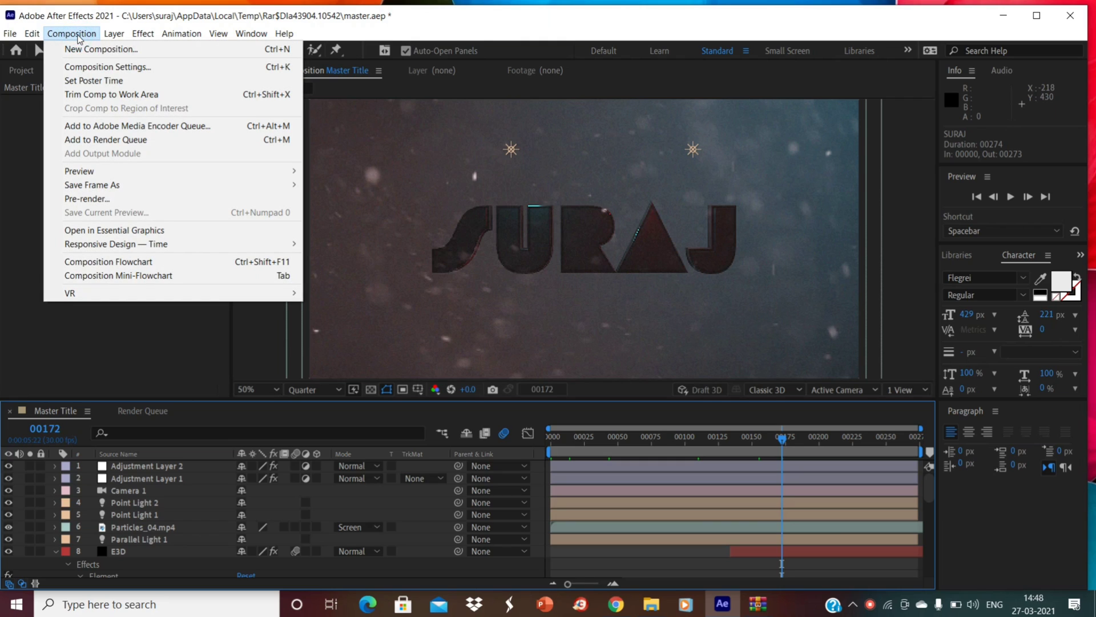
pyautogui.click(137, 201)
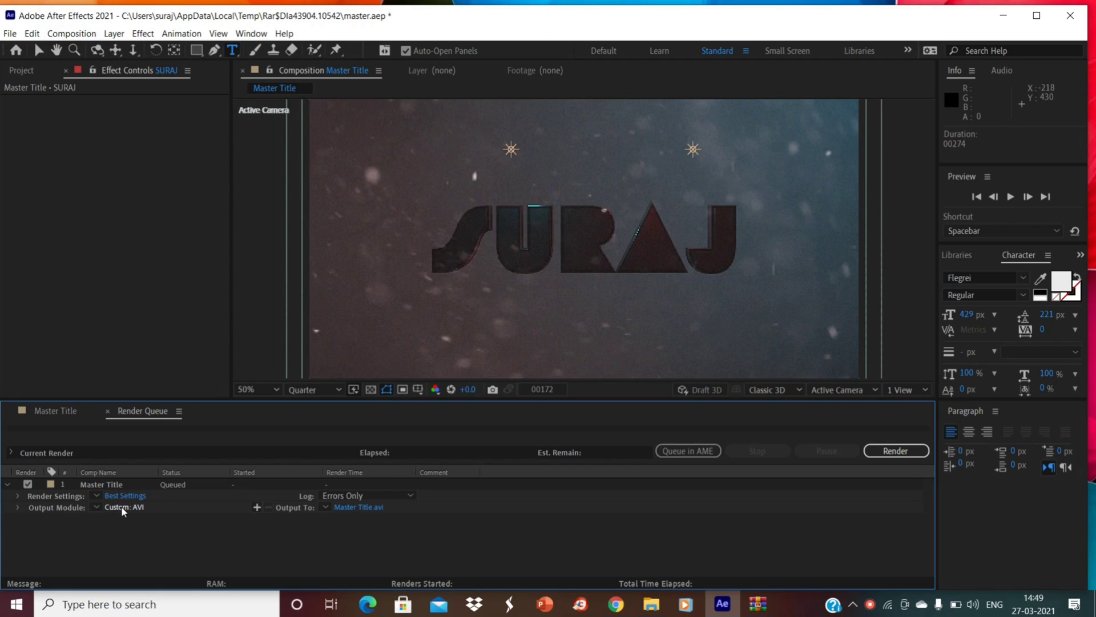
# Set the AVI output module's Post-Render Action to Import and confirm.
pyautogui.click(121, 506)
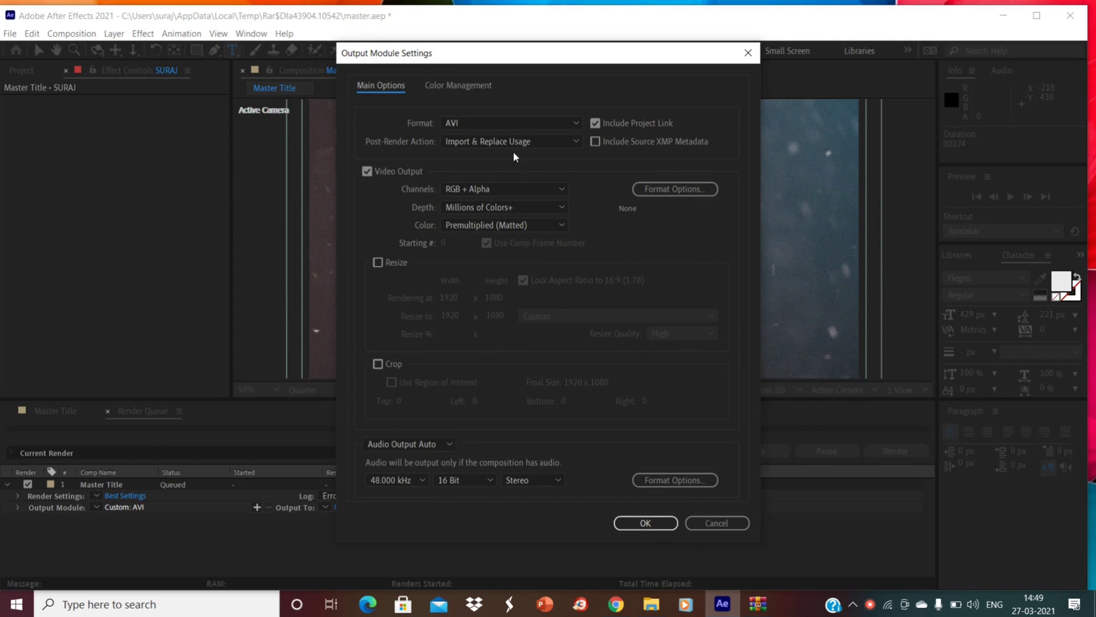
pyautogui.click(505, 142)
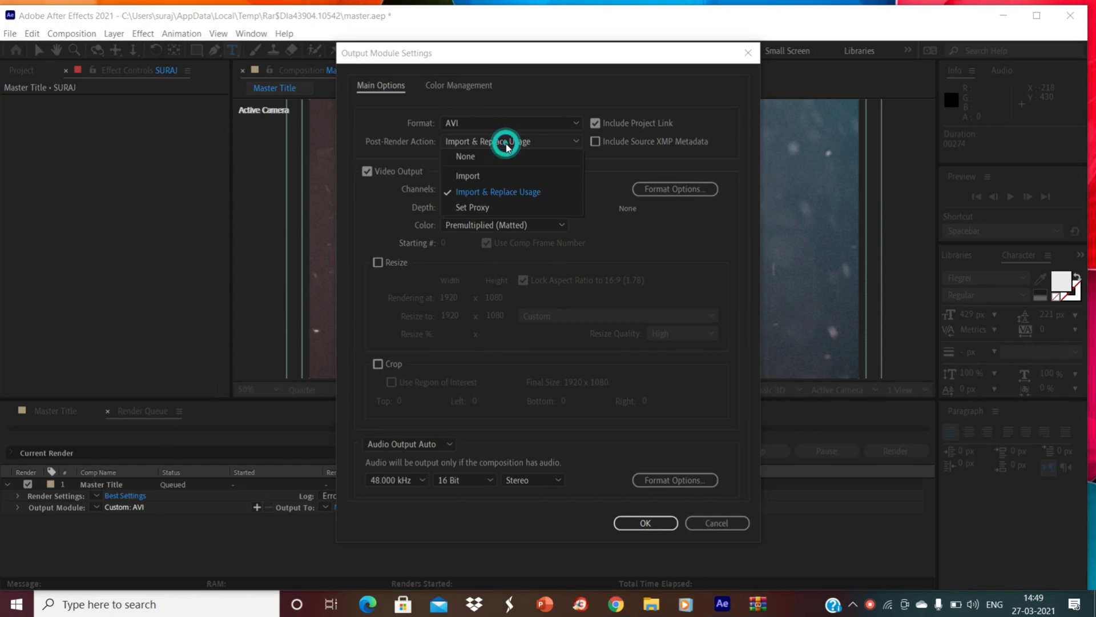
pyautogui.click(509, 174)
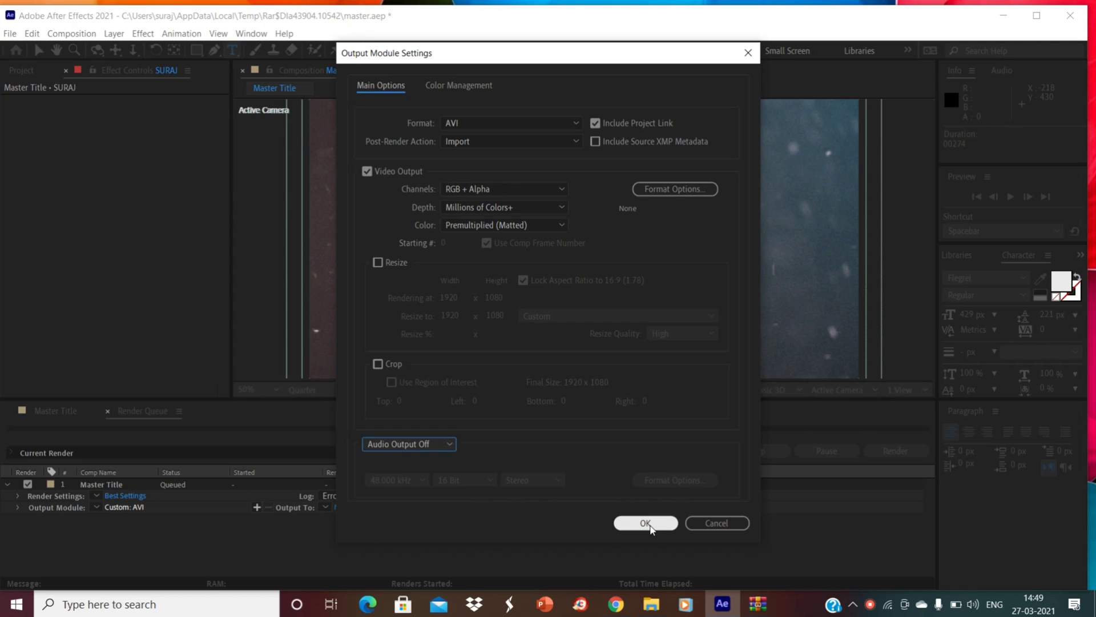
pyautogui.click(646, 523)
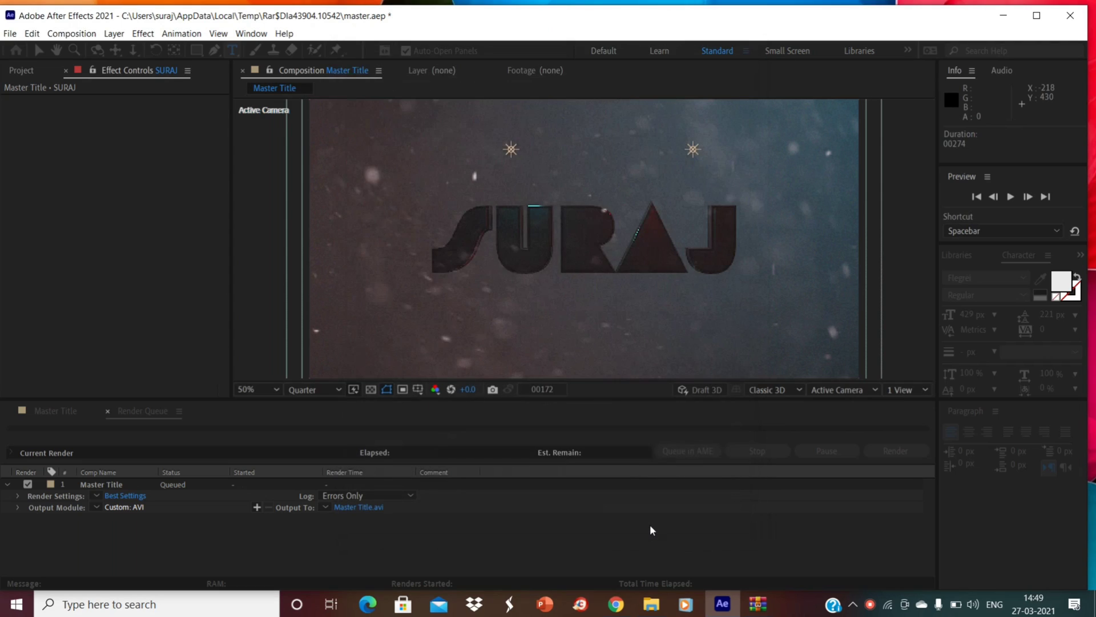
# Output the render to the Desktop as MASTER TITLE CARD.avi and start rendering.
pyautogui.click(352, 506)
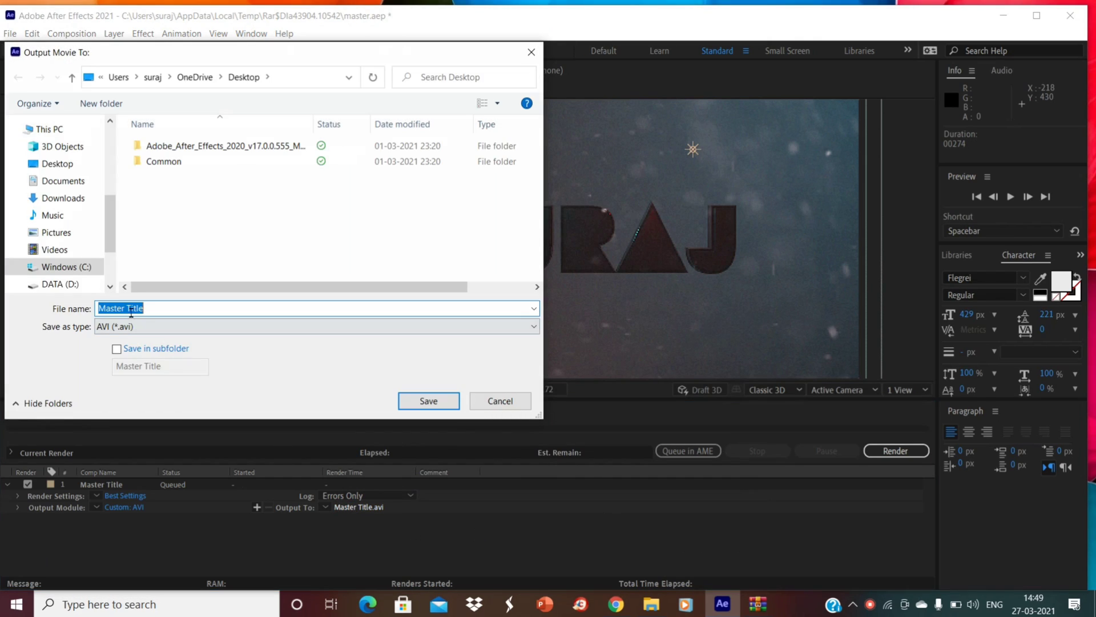
pyautogui.moveTo(155, 309); pyautogui.dragTo(99, 308)
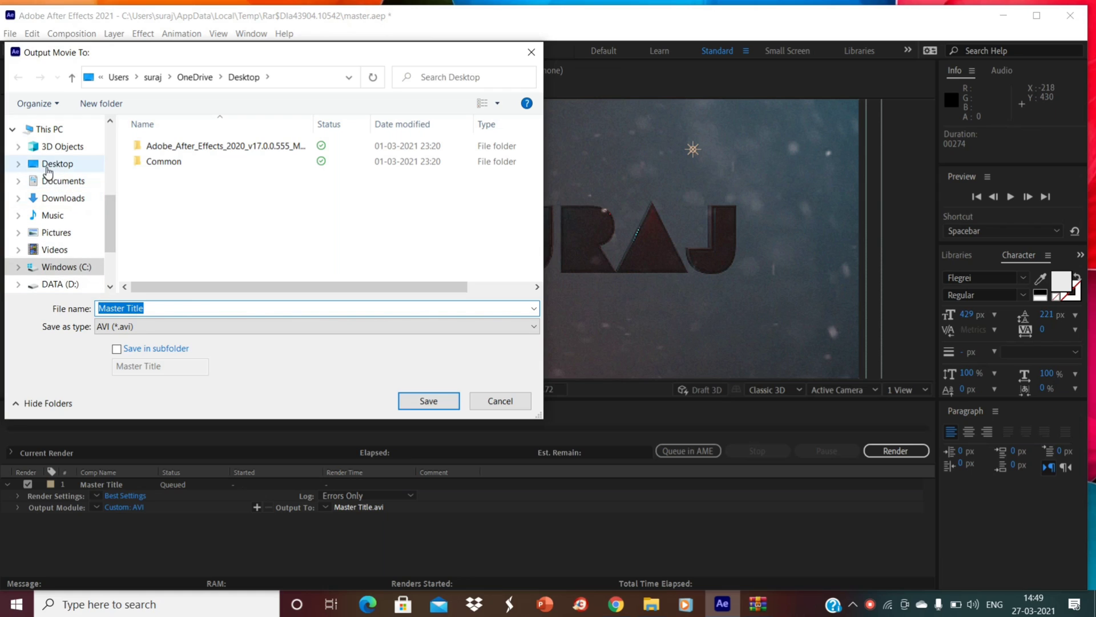
pyautogui.click(57, 164)
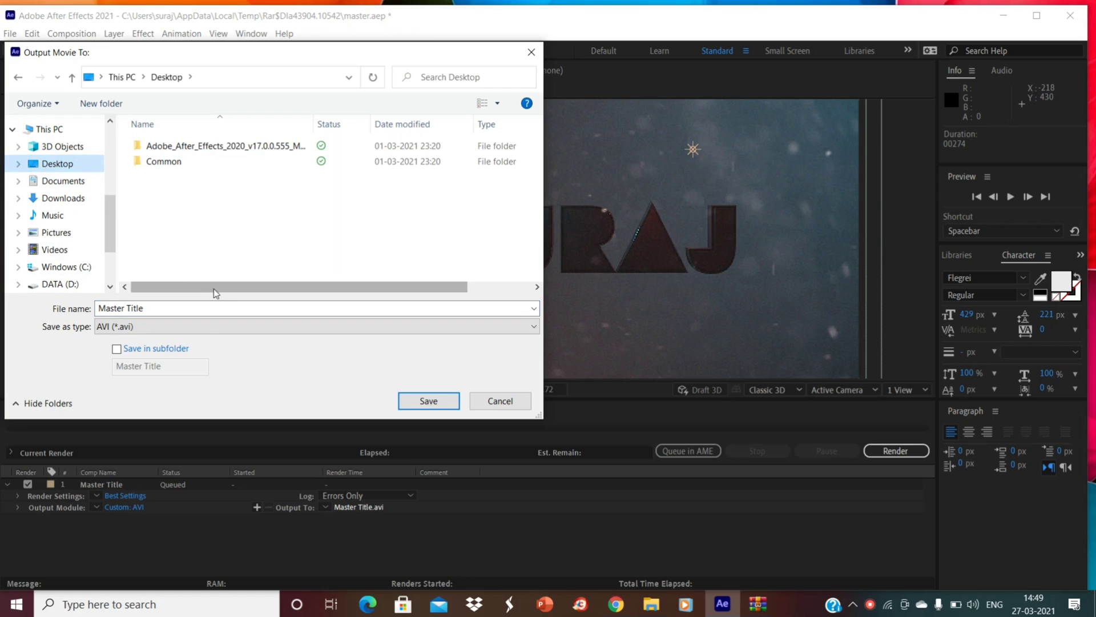
pyautogui.click(188, 309)
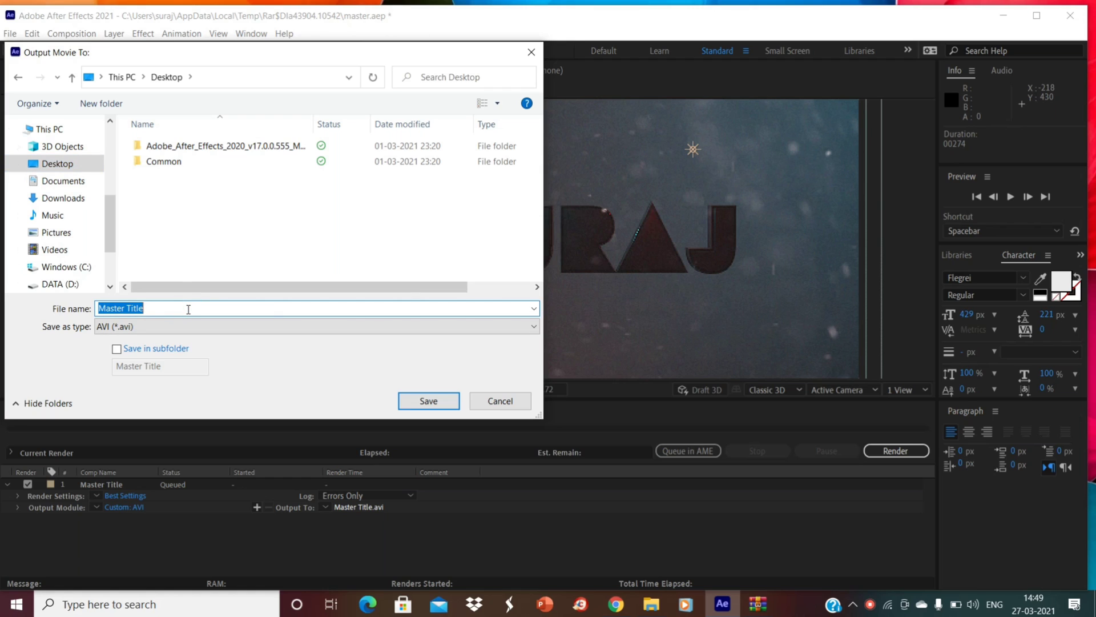
pyautogui.write('MAST')
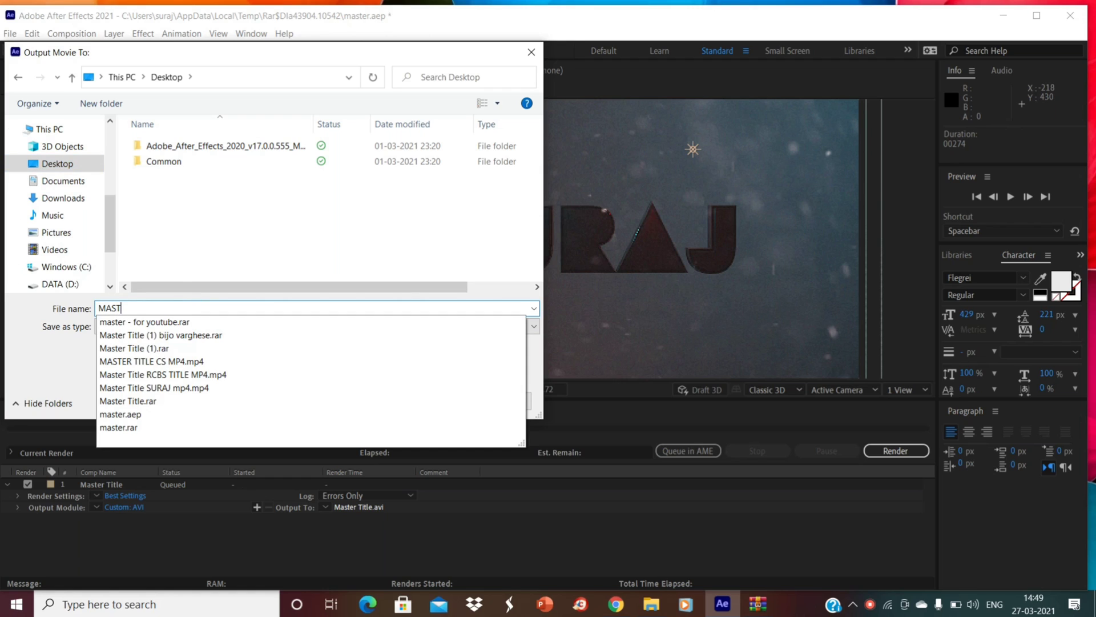
pyautogui.write('ER TITLE CARD')
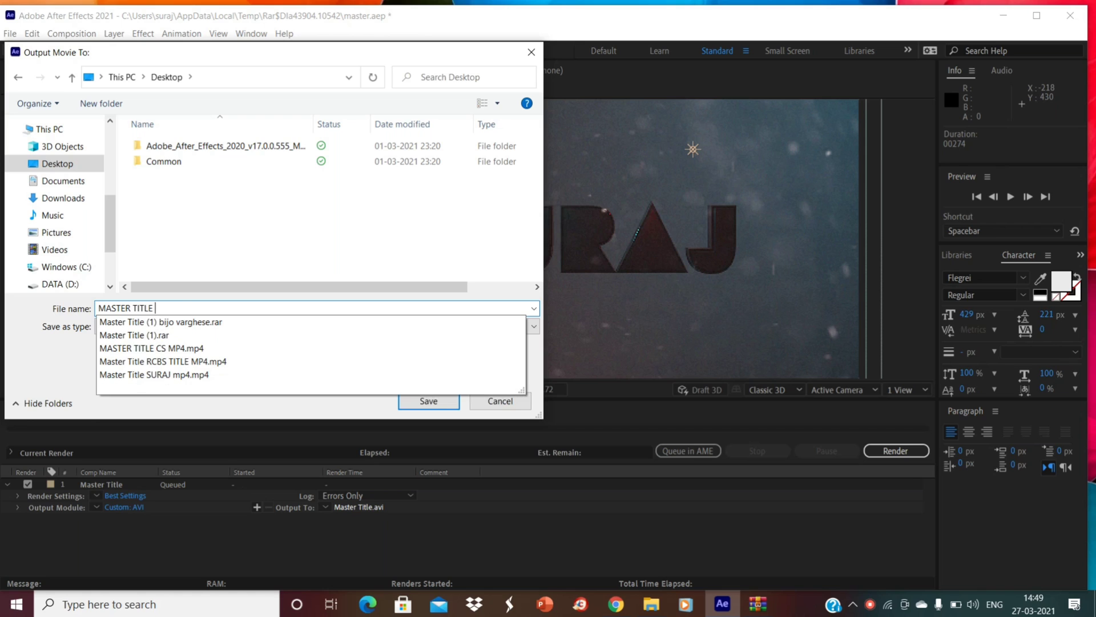
pyautogui.click(429, 401)
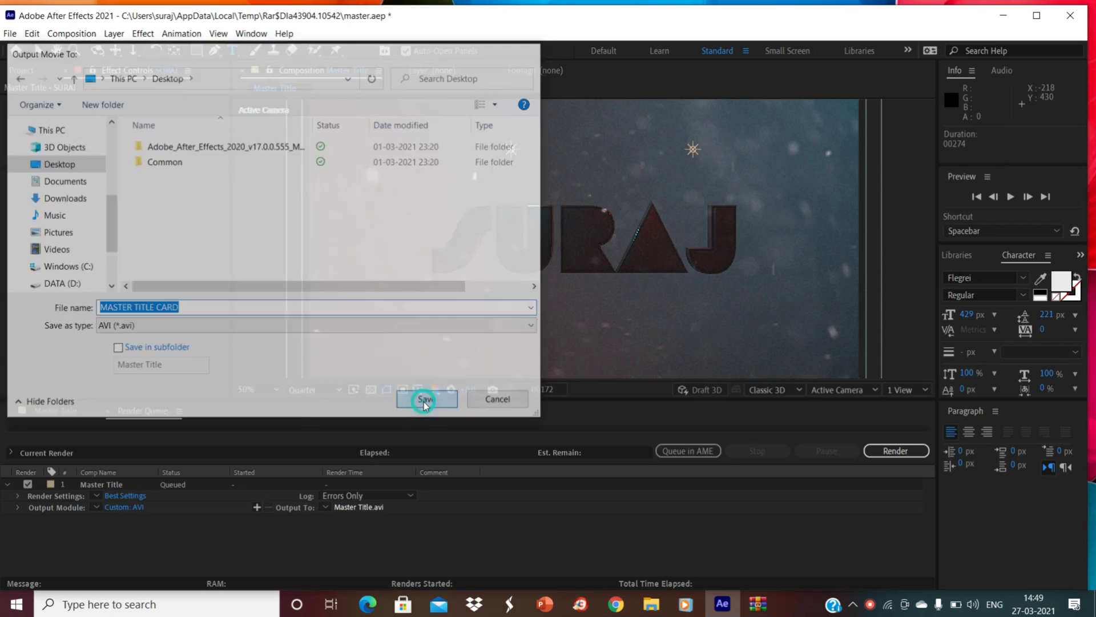
pyautogui.click(895, 451)
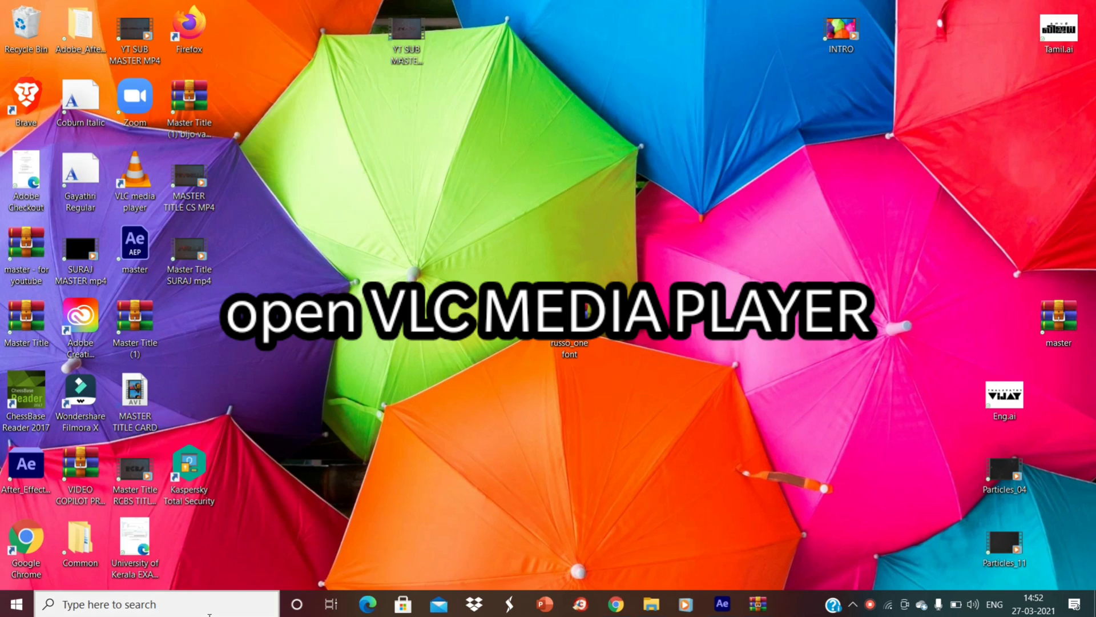
# Search Windows for VLC and launch VLC media player.
pyautogui.click(209, 605)
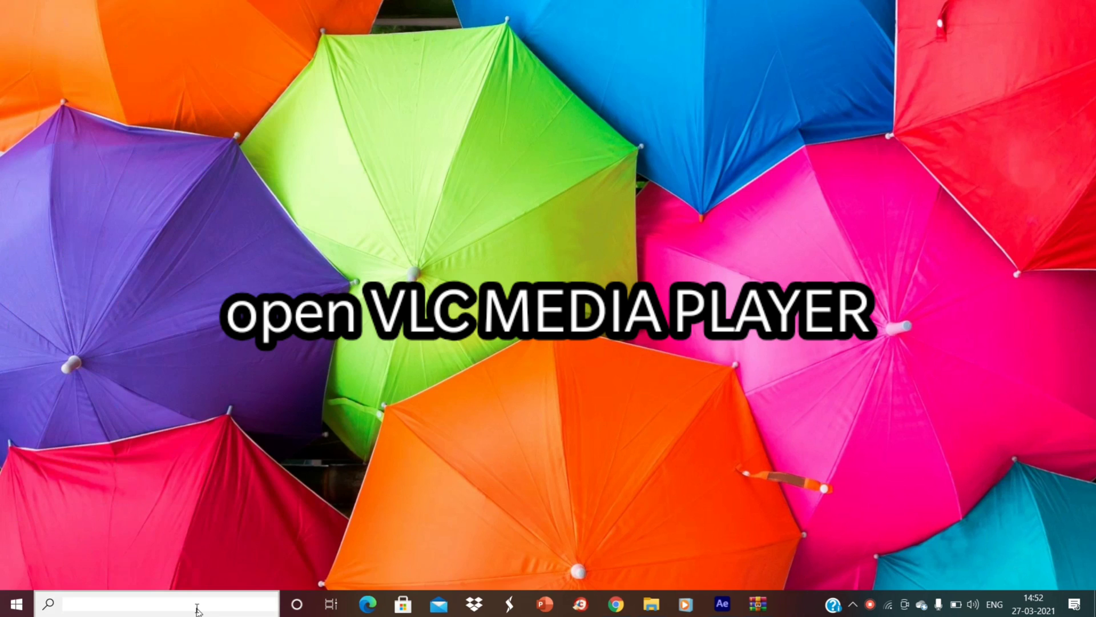
pyautogui.write('VLC')
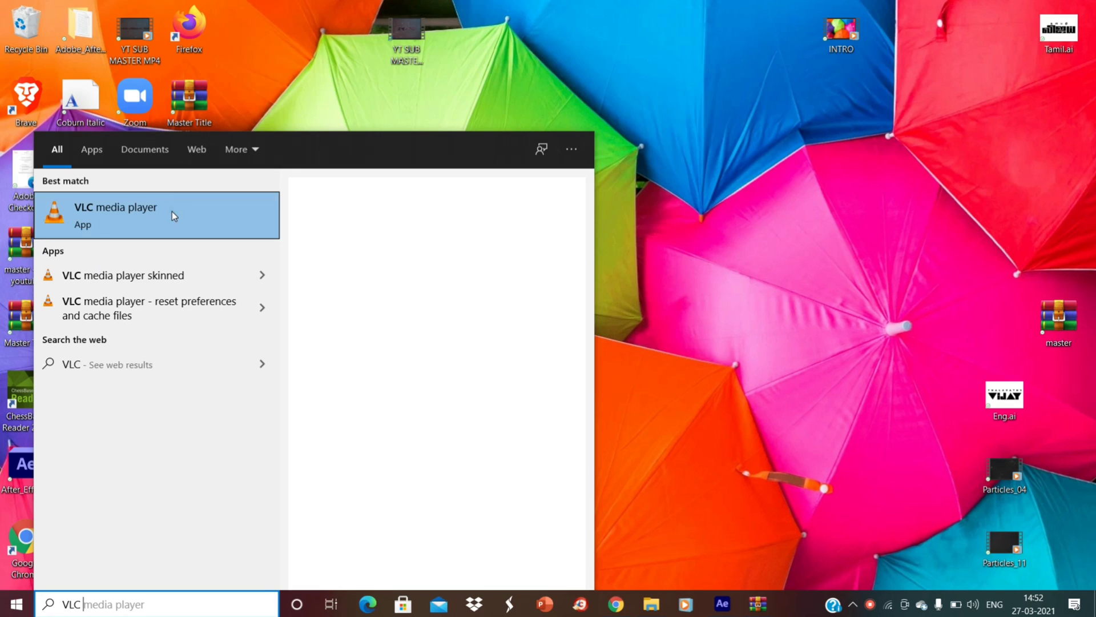
pyautogui.click(171, 213)
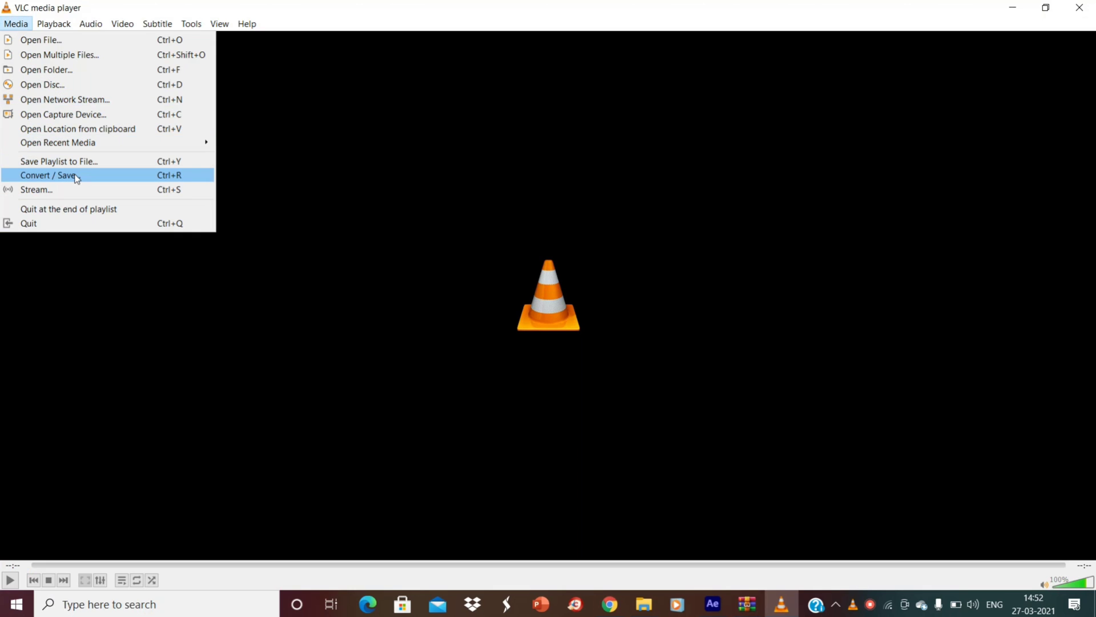
# Start Convert / Save and add a source file, dismissing the server execution error.
pyautogui.click(76, 176)
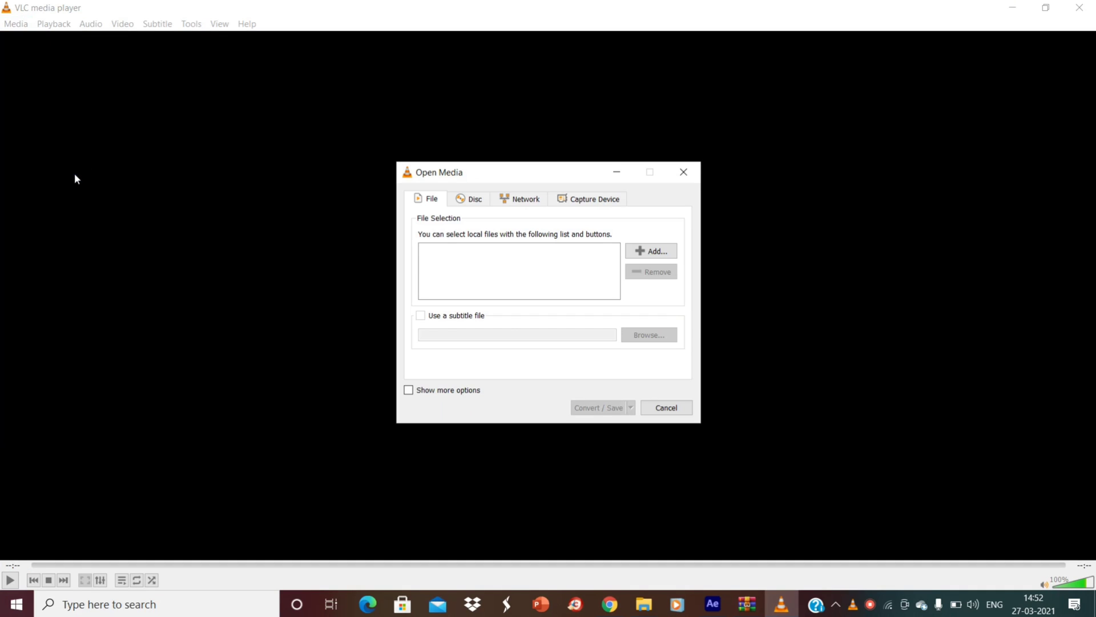
pyautogui.click(635, 252)
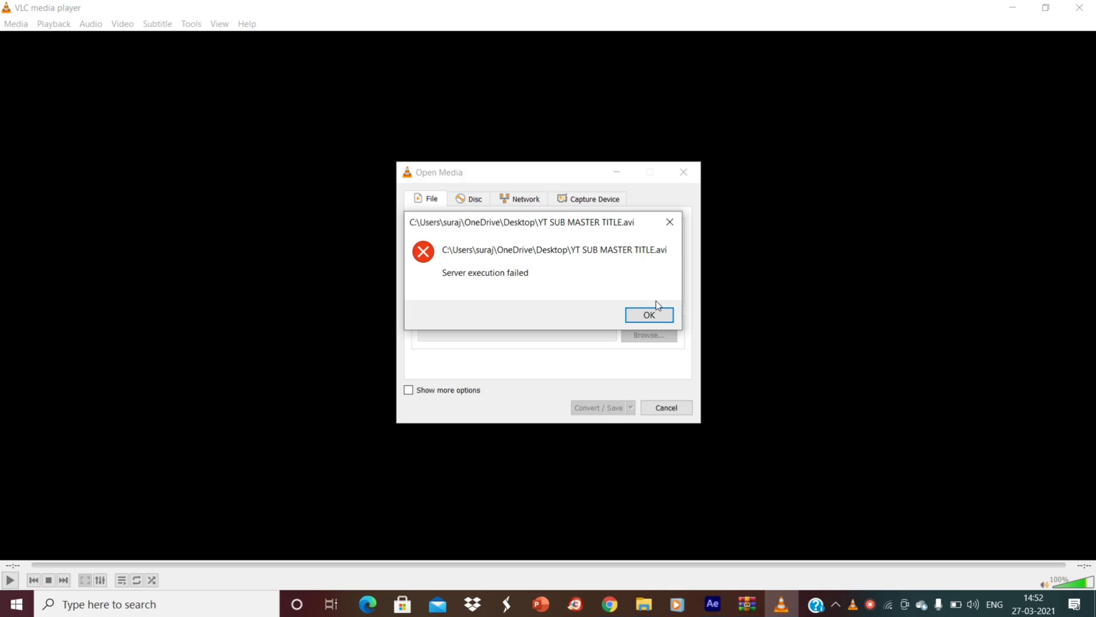
pyautogui.click(662, 318)
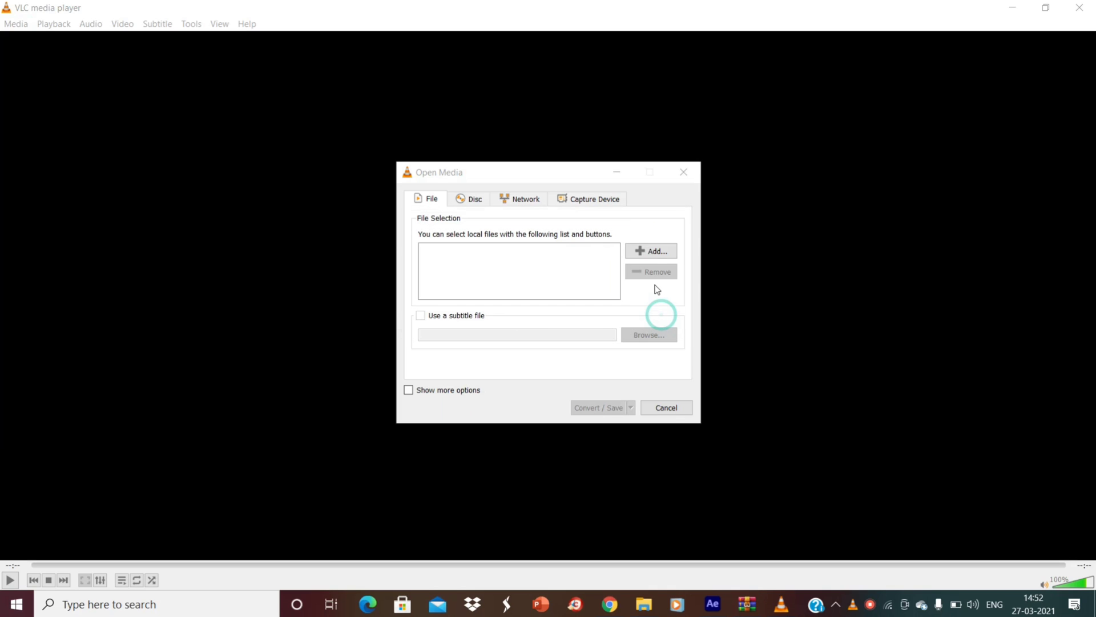
pyautogui.click(645, 252)
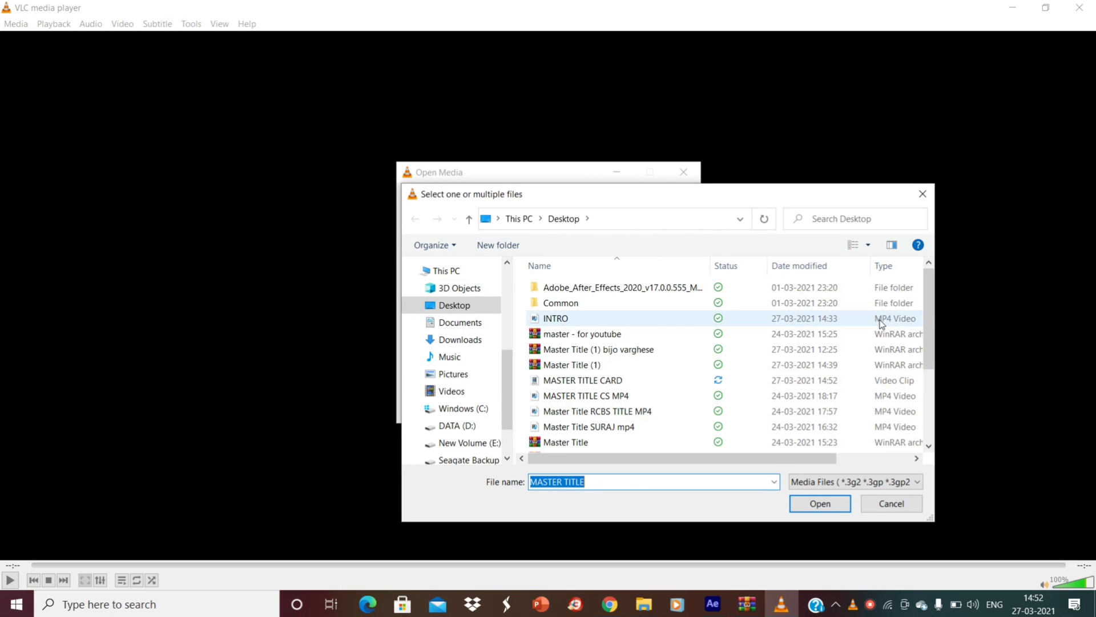
pyautogui.moveTo(930, 317); pyautogui.dragTo(935, 415)
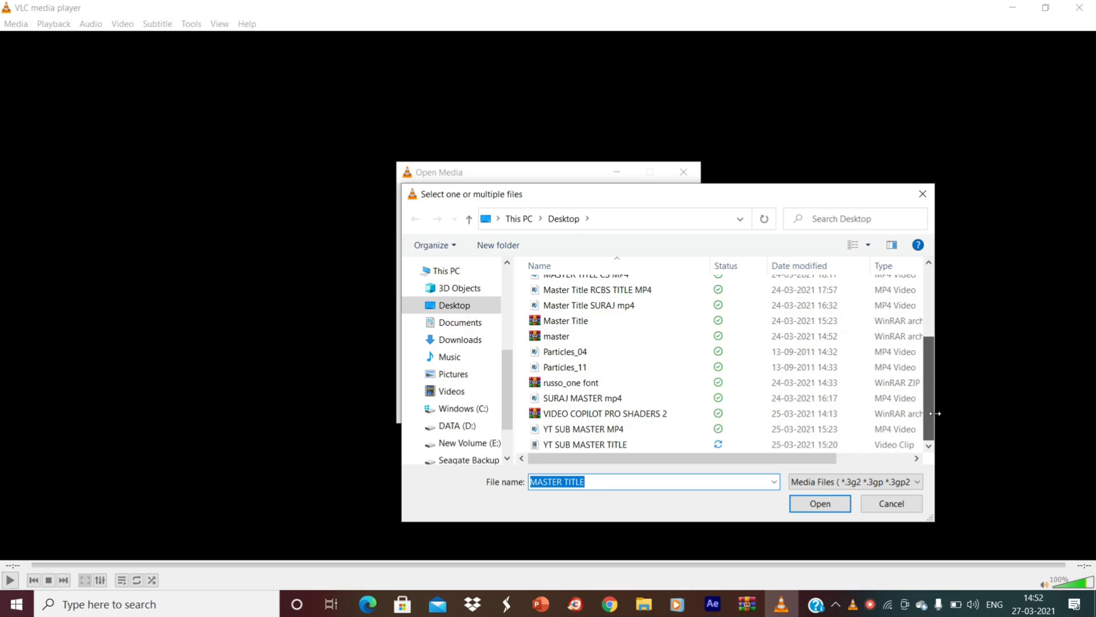
# Load YT SUB MASTER TITLE.avi from the Desktop as the conversion source.
pyautogui.click(662, 445)
pyautogui.click(820, 504)
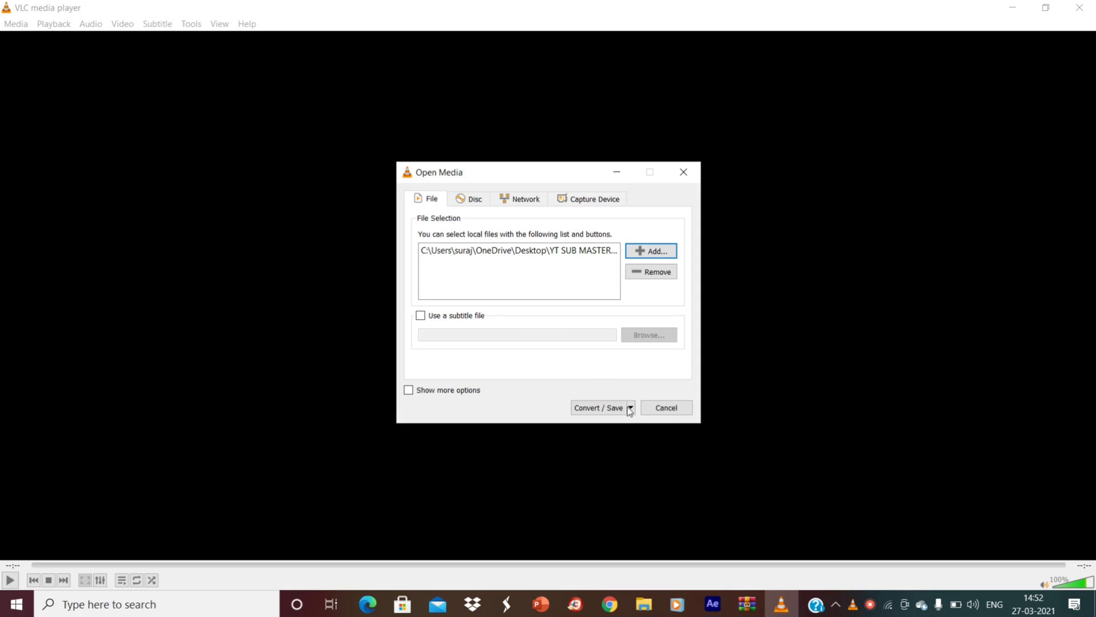
pyautogui.click(631, 408)
pyautogui.click(631, 408)
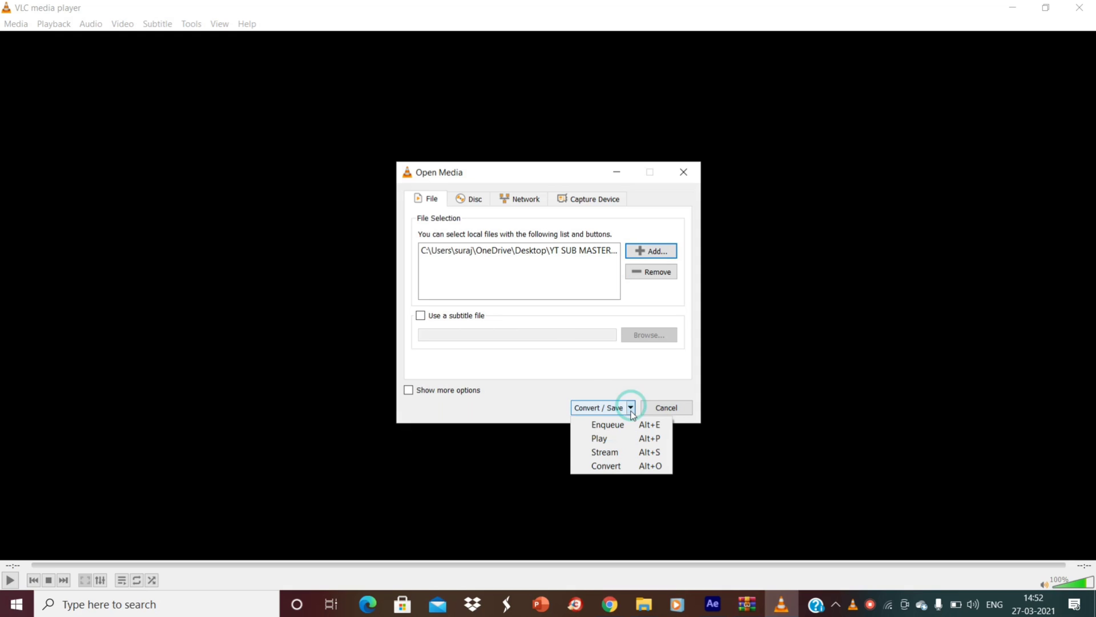
# Convert with the Video - H.264 + MP3 (MP4) profile, correcting an H.265 pick.
pyautogui.click(634, 466)
pyautogui.click(585, 321)
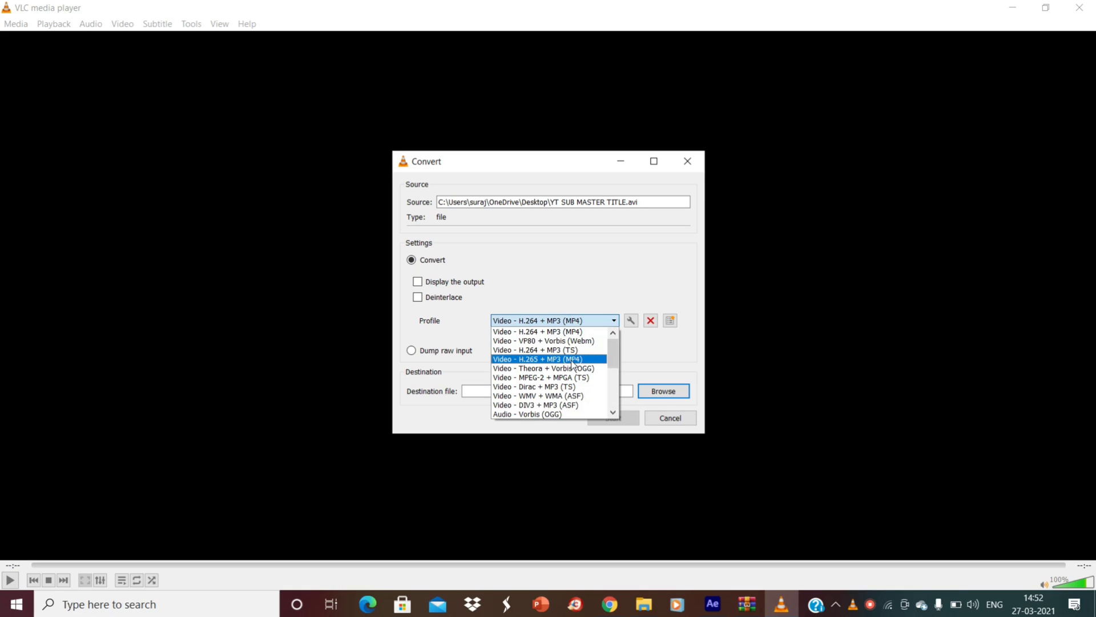
pyautogui.click(572, 359)
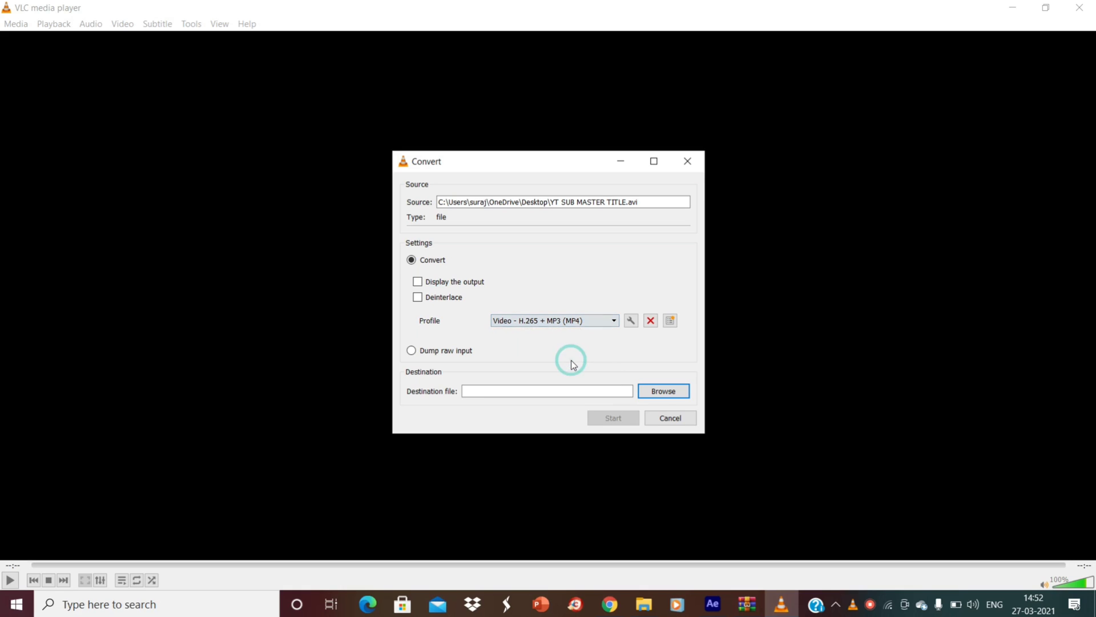
pyautogui.click(553, 319)
pyautogui.click(559, 332)
# Save the output as MASTER VIDEO.mp4 on the Desktop and start the conversion.
pyautogui.click(658, 392)
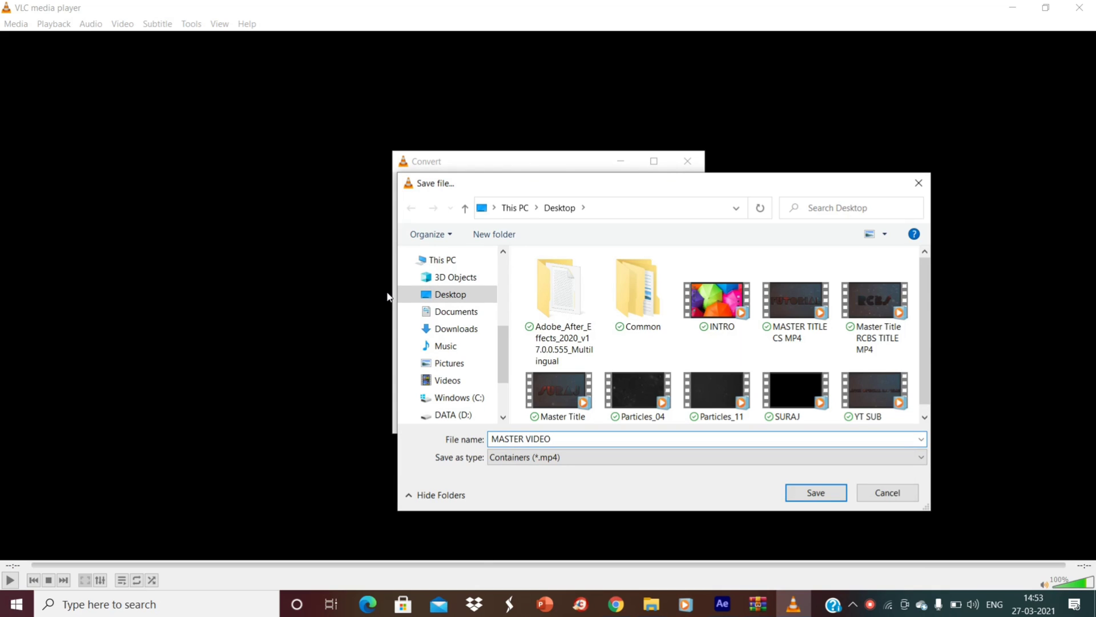
pyautogui.click(815, 493)
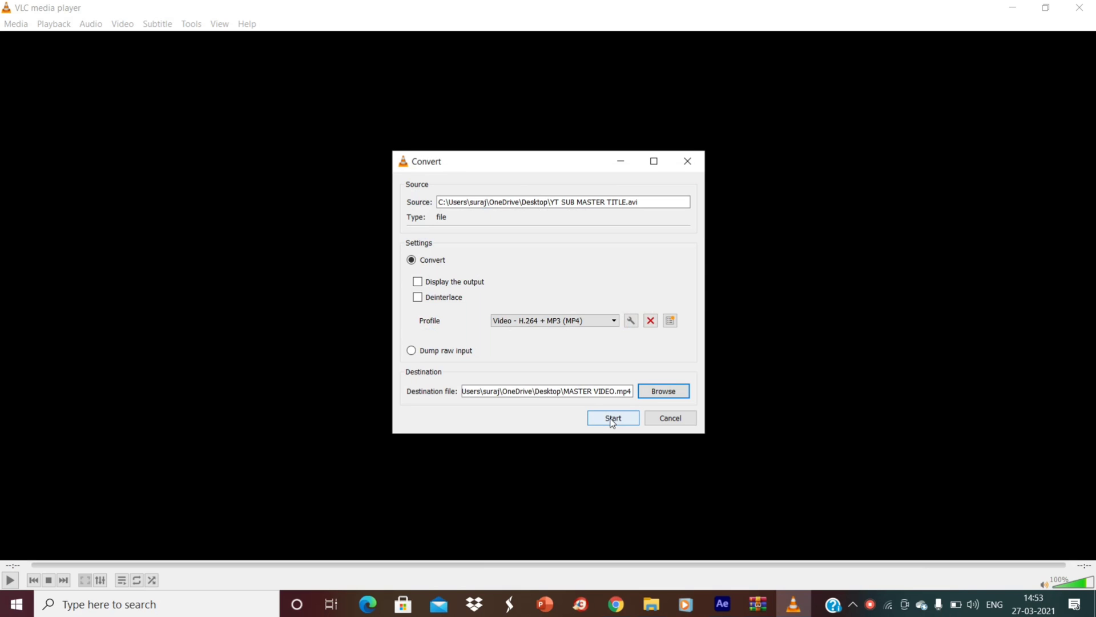
pyautogui.click(613, 419)
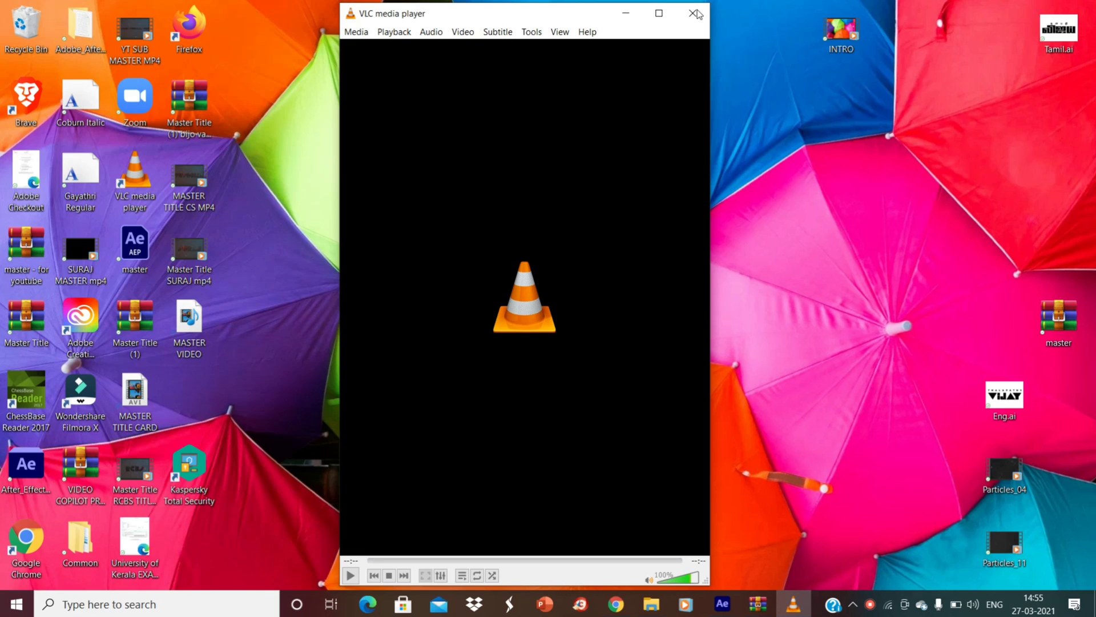
# Close VLC media player, leaving MASTER VIDEO.mp4 on the desktop.
pyautogui.click(696, 13)
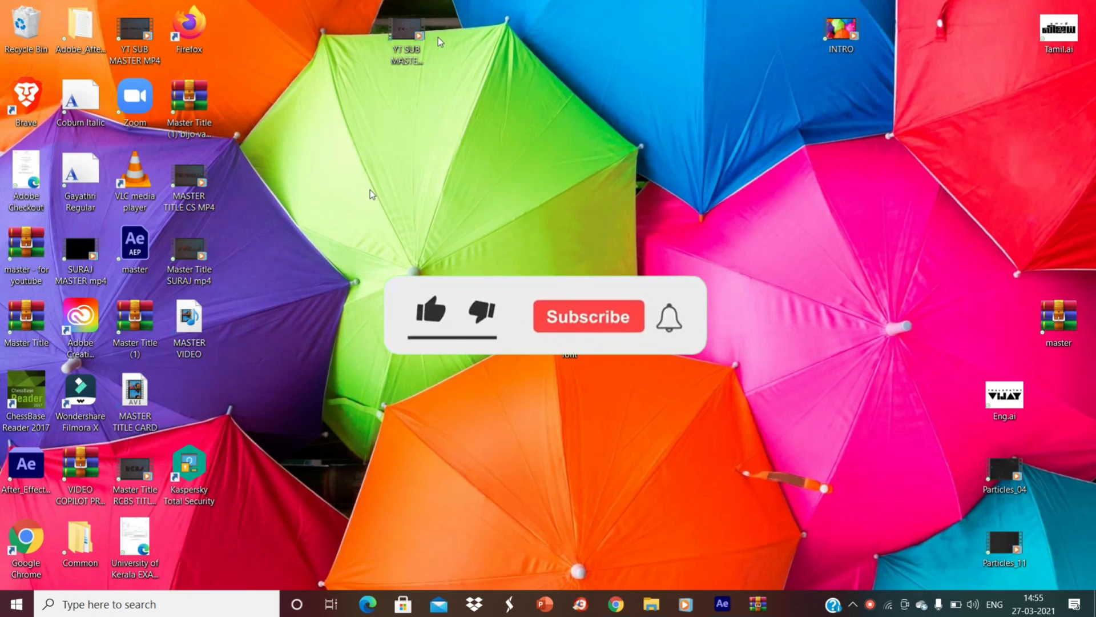